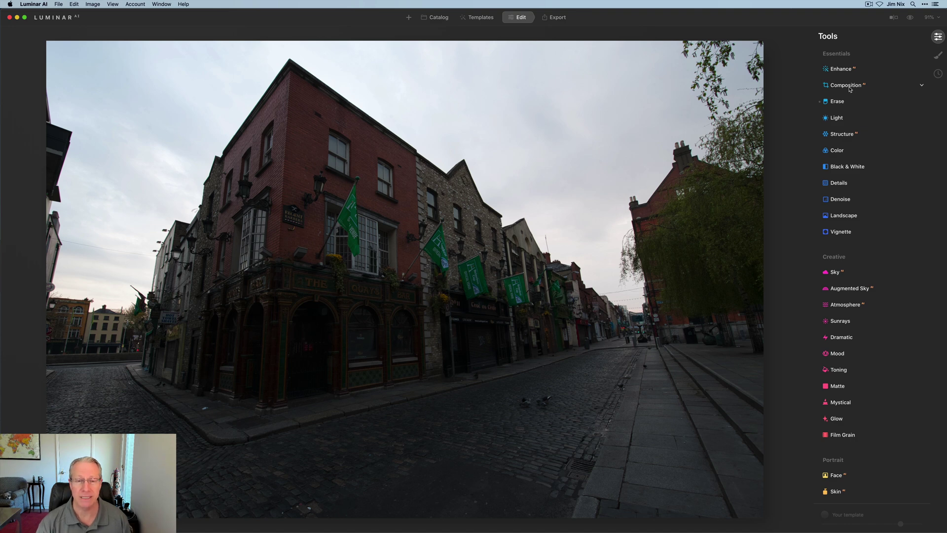
- Auto-straighten the vertical perspective, then set Vertical to 7 and Aspect to -57
left_click(849, 87)
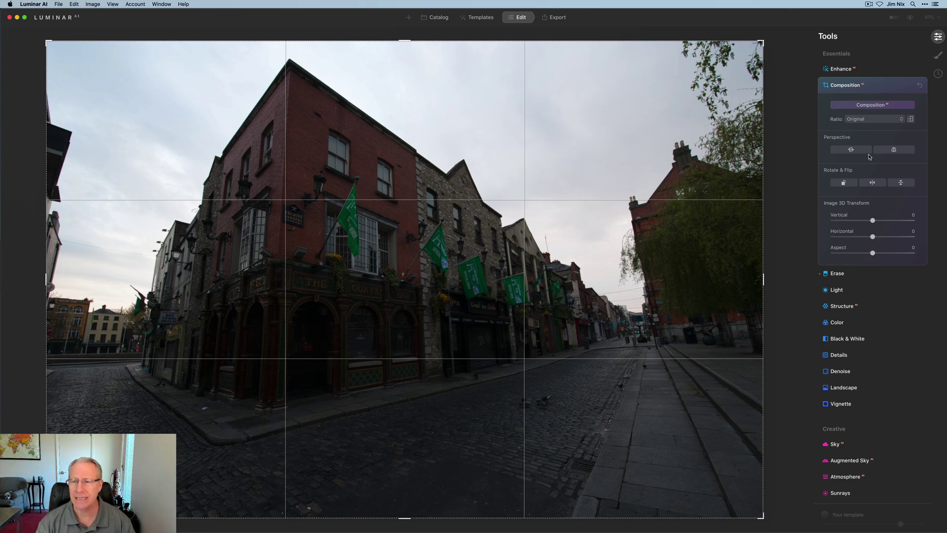
left_click(891, 152)
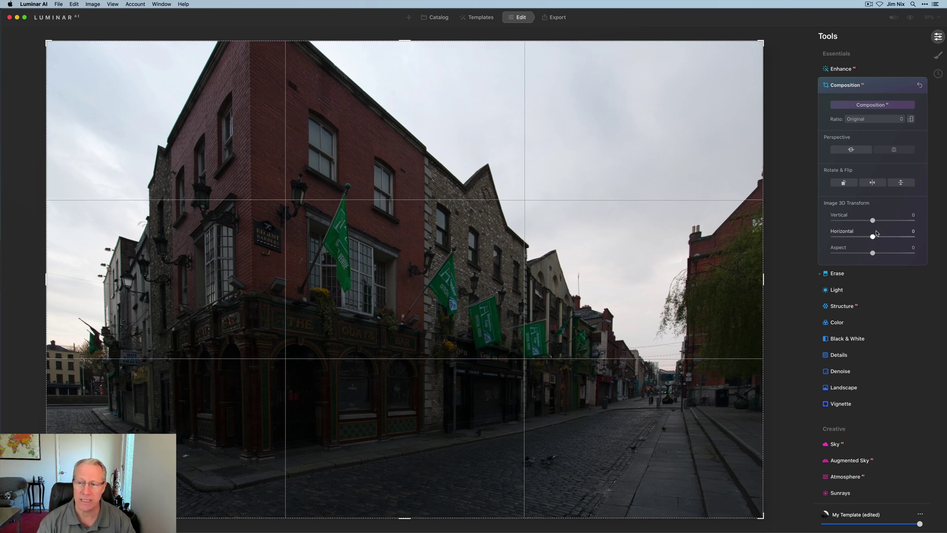
left_click_drag(873, 221, 876, 222)
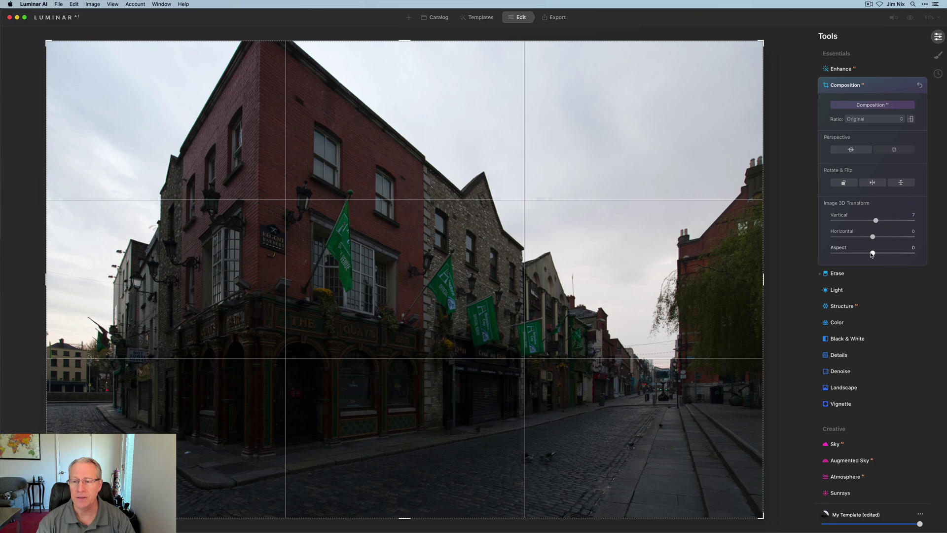
left_click_drag(873, 254, 850, 255)
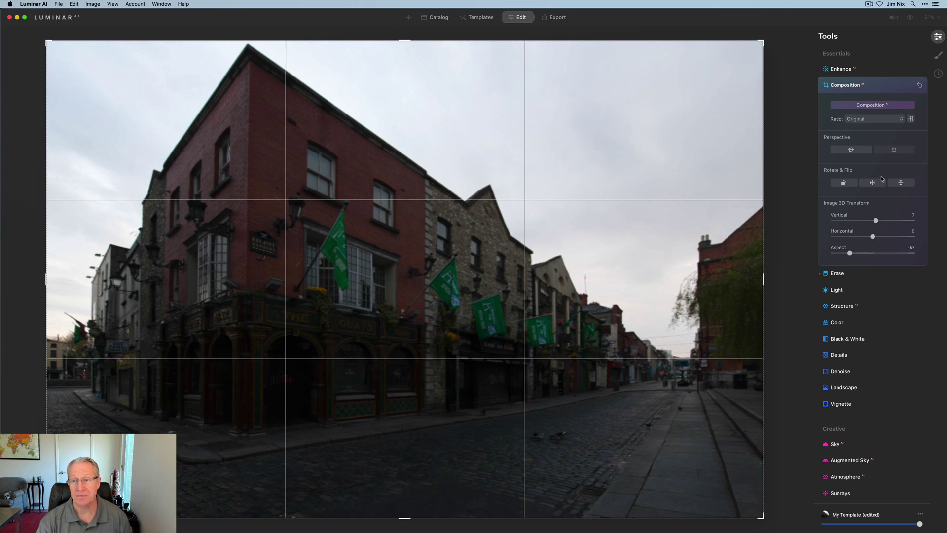
- Apply the crop and compare the straightened photo against the original
left_click(881, 88)
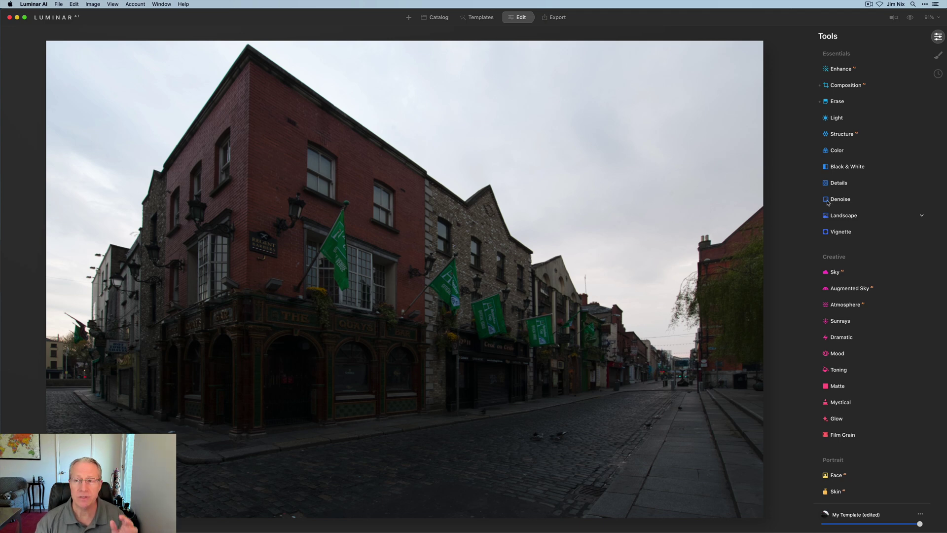
left_click(910, 18)
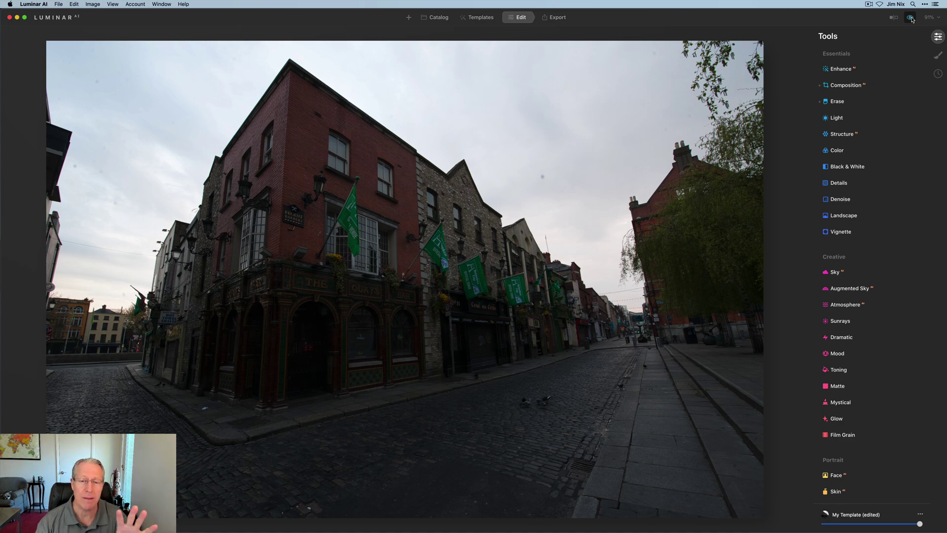
left_click(910, 17)
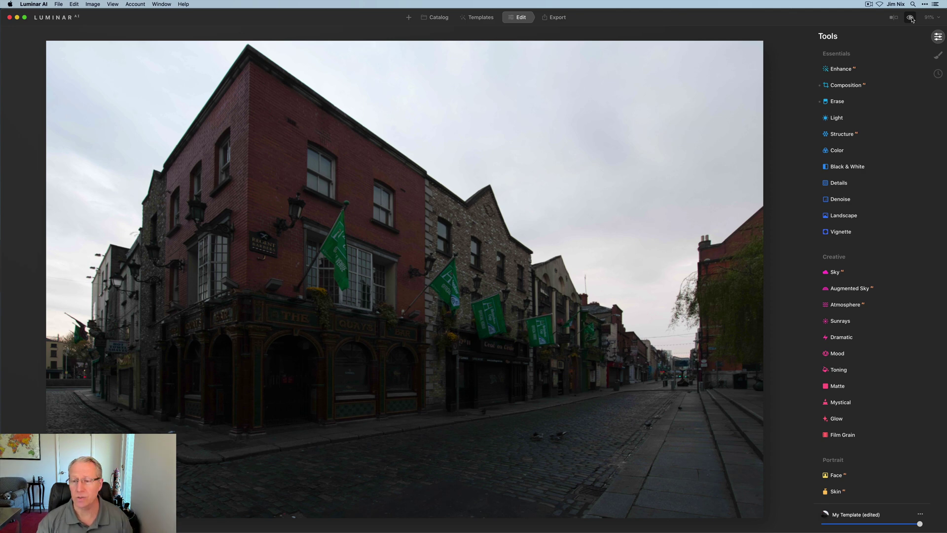
- Load Suess-Cloud-Sky_120.JPG as a custom replacement sky
left_click(840, 273)
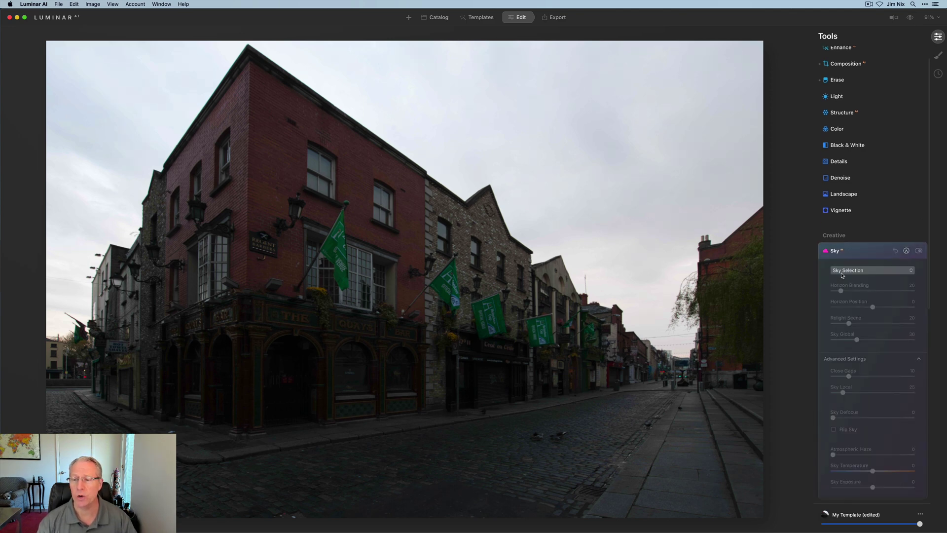
left_click(849, 271)
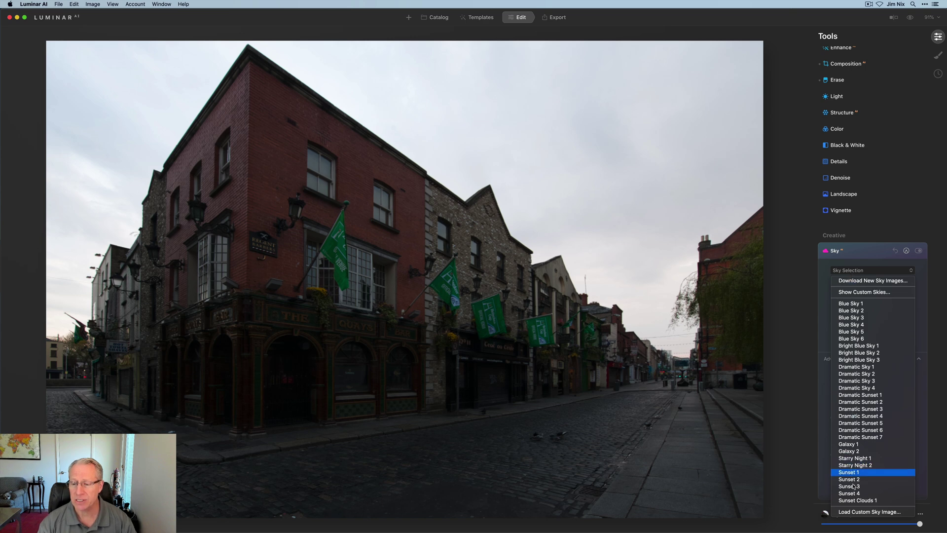
left_click(856, 512)
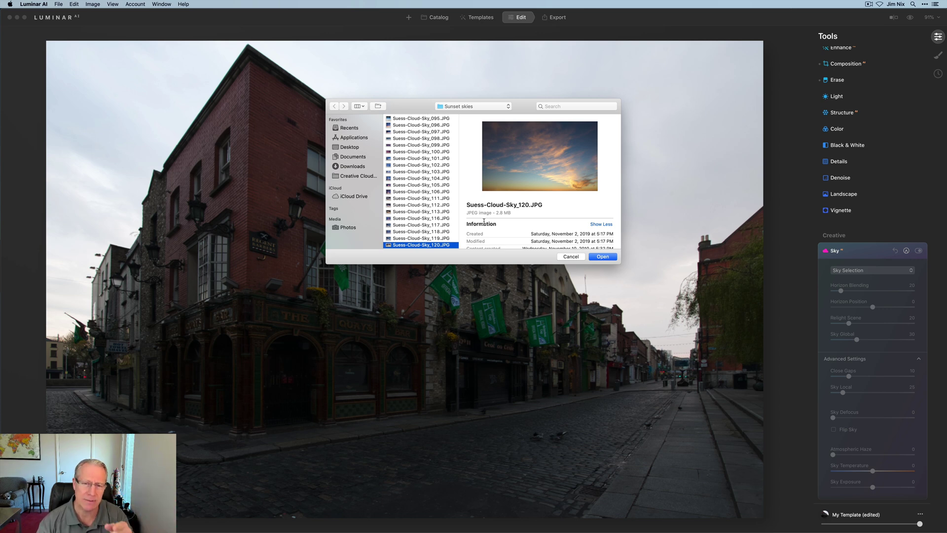
left_click(604, 256)
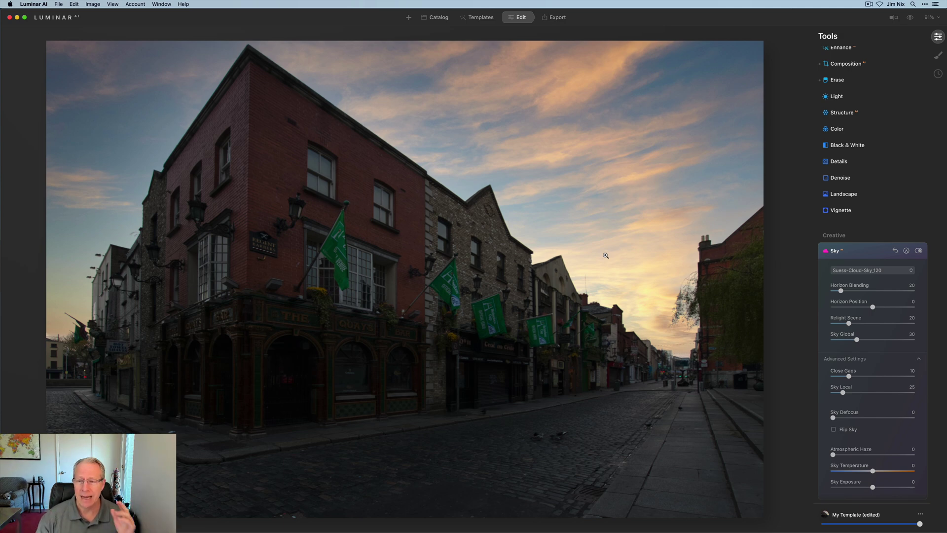
- Lower the sky's Horizon Position to -35 and compare the sunset edit with the original
left_click_drag(872, 306, 858, 307)
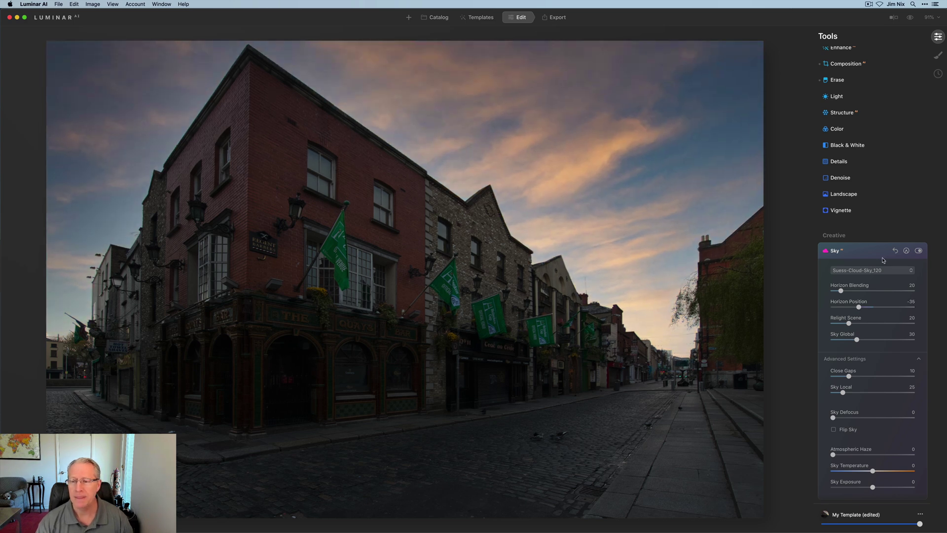
left_click(917, 251)
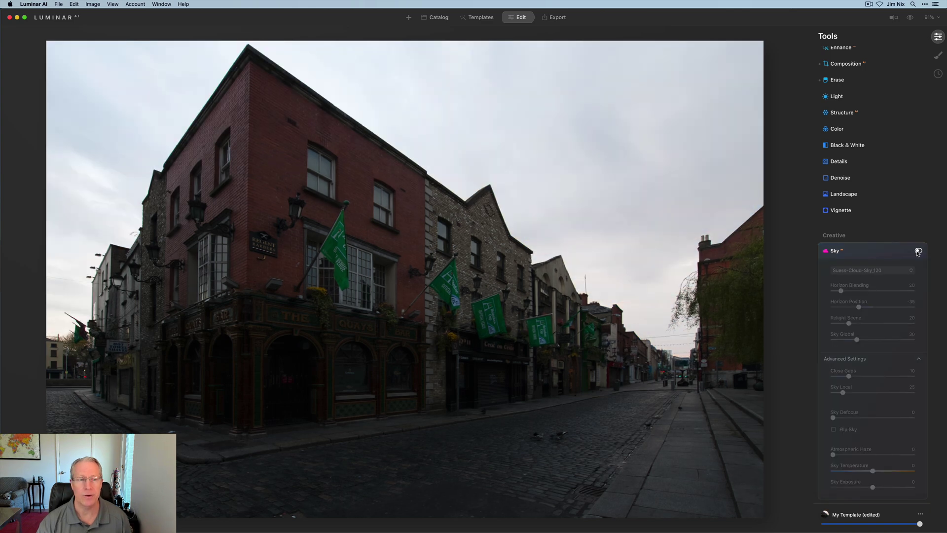
left_click(918, 251)
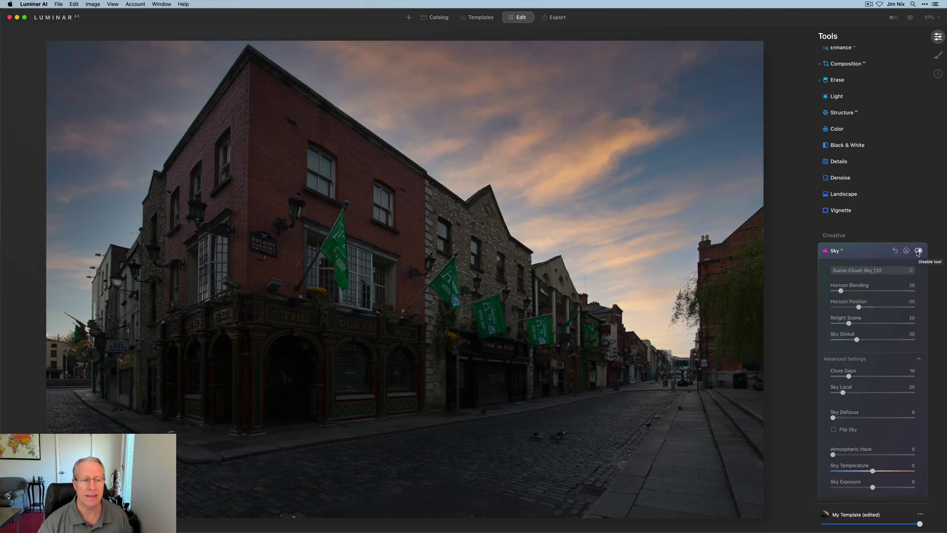
left_click(871, 251)
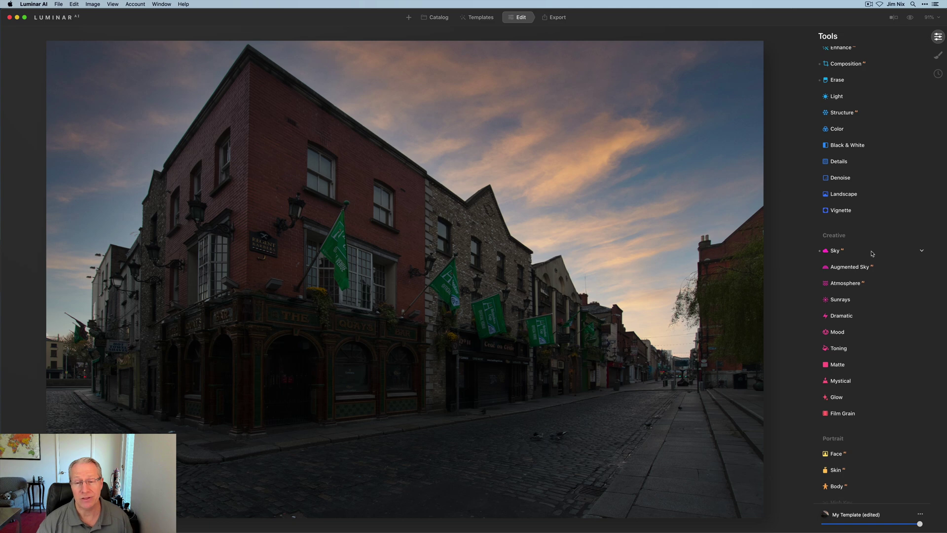
left_click(910, 17)
left_click(910, 19)
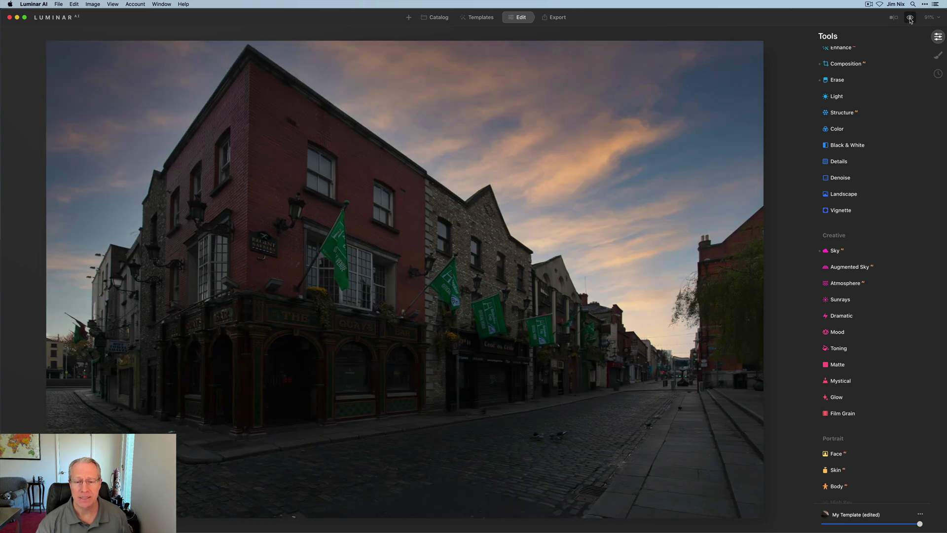
- Set Light to Temperature 6654, Tint 13, Smart Contrast 25, Highlights -100 and Shadows 12
left_click(836, 96)
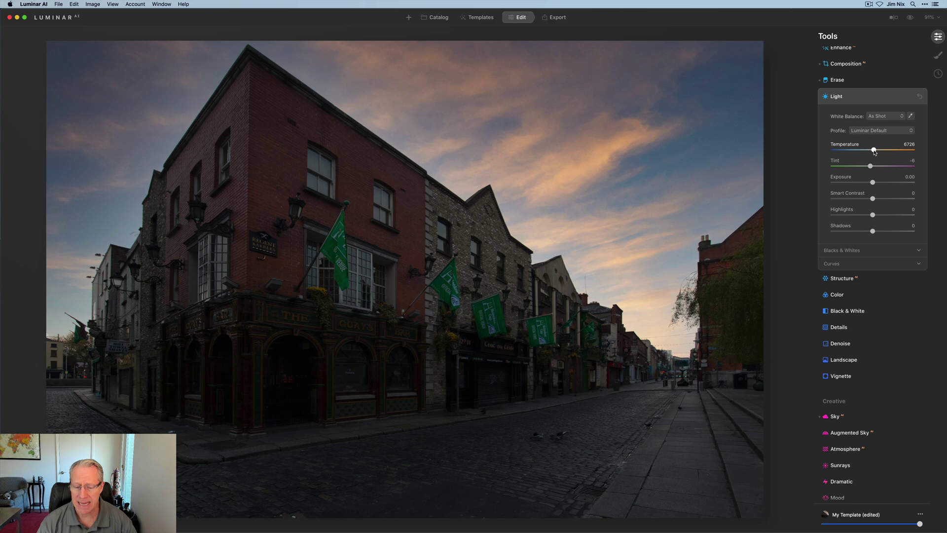
left_click_drag(875, 152, 874, 153)
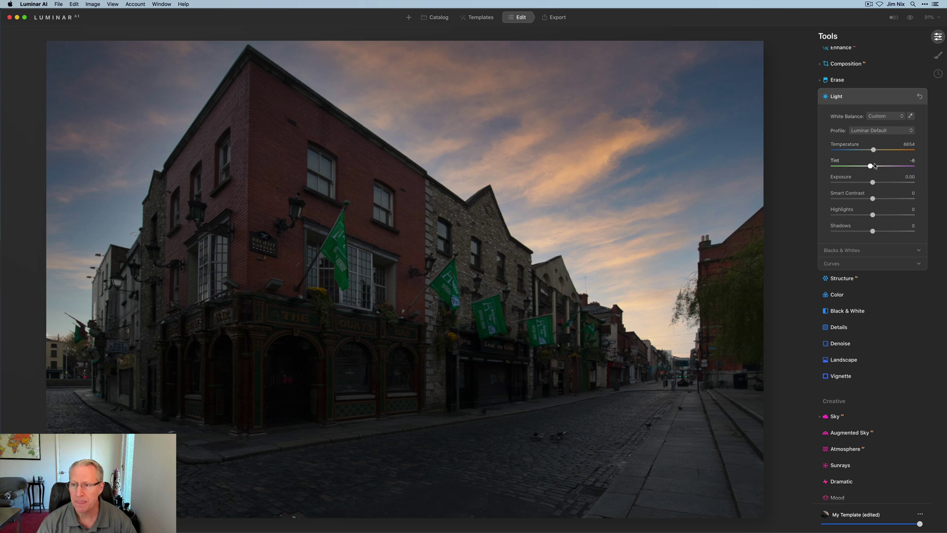
left_click_drag(872, 167, 879, 168)
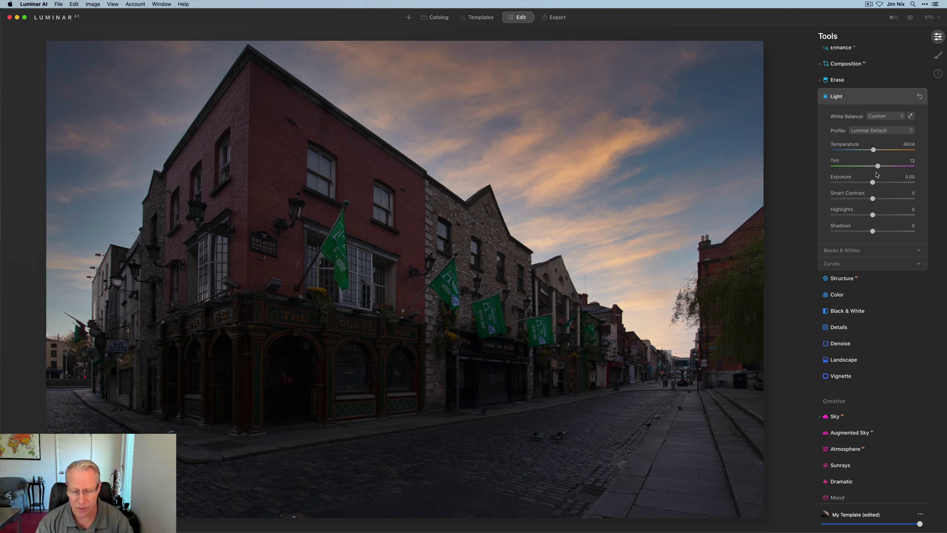
left_click_drag(872, 198, 884, 202)
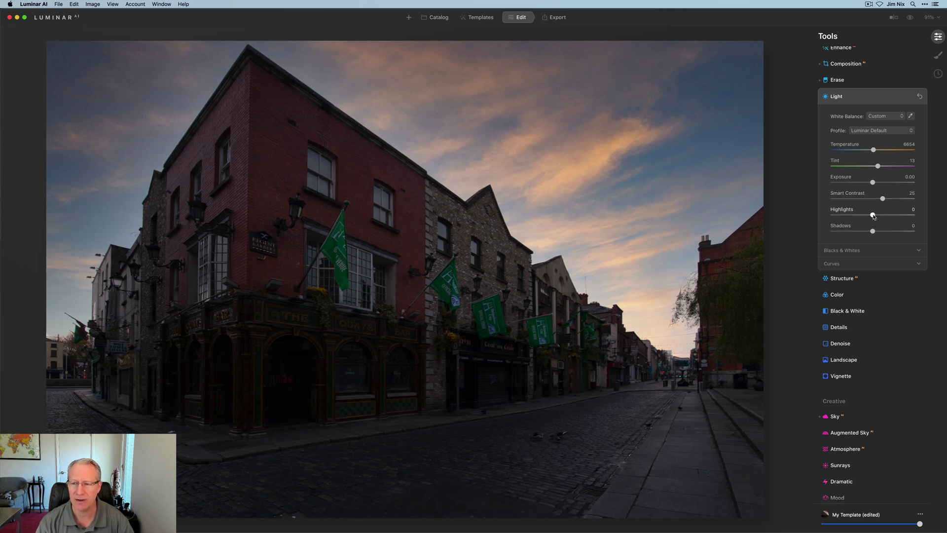
left_click_drag(873, 215, 836, 215)
double_click(843, 212)
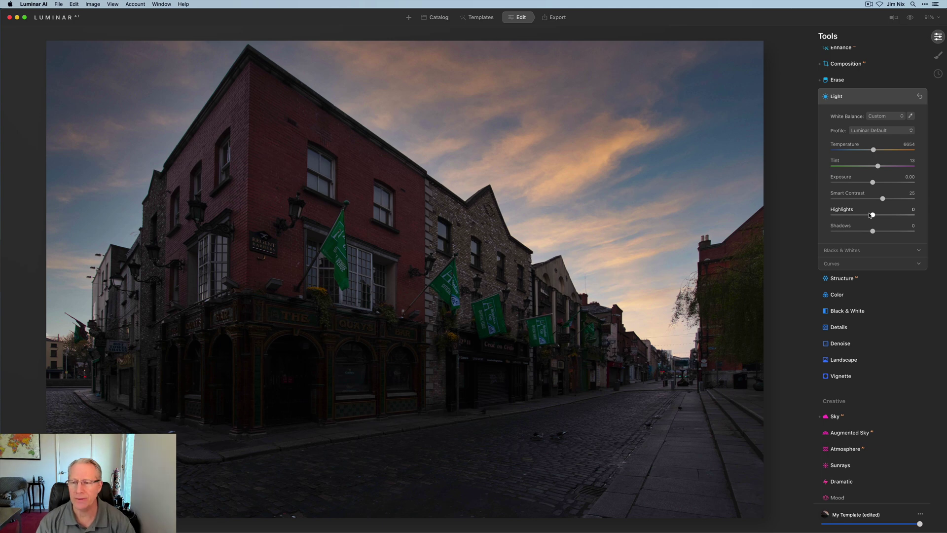
left_click_drag(870, 215, 818, 208)
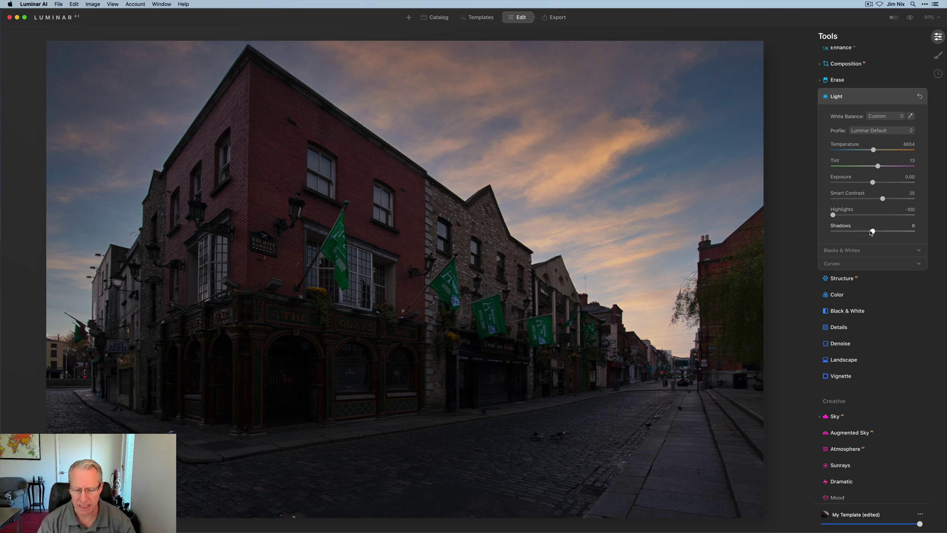
left_click_drag(871, 232, 879, 233)
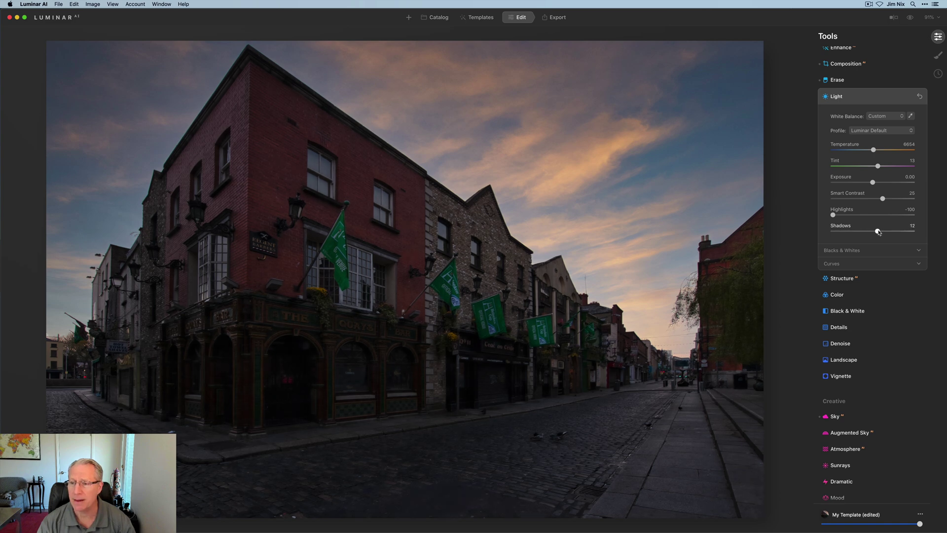
- Under Blacks & Whites, set Whites to 50 and Blacks to 15
left_click(857, 251)
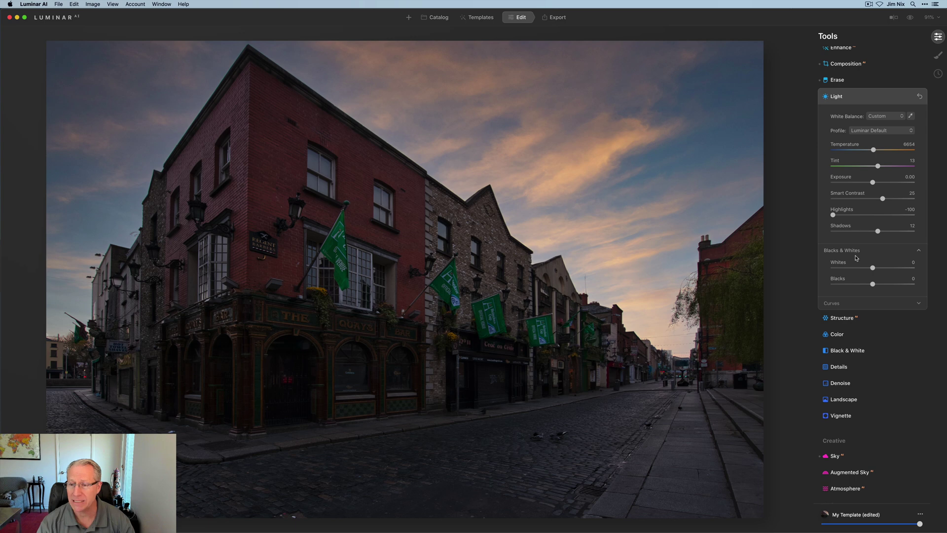
left_click_drag(873, 268, 882, 268)
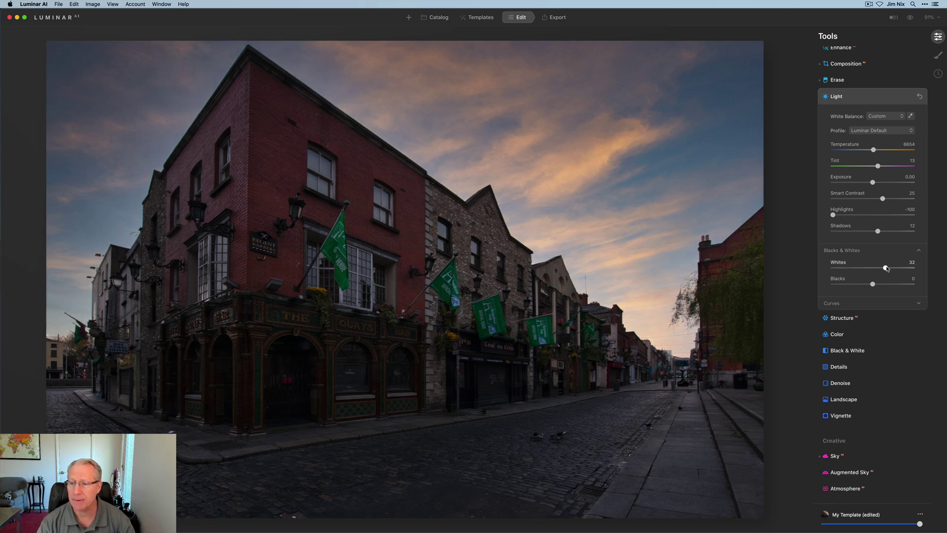
left_click_drag(886, 267, 894, 268)
left_click_drag(872, 284, 878, 285)
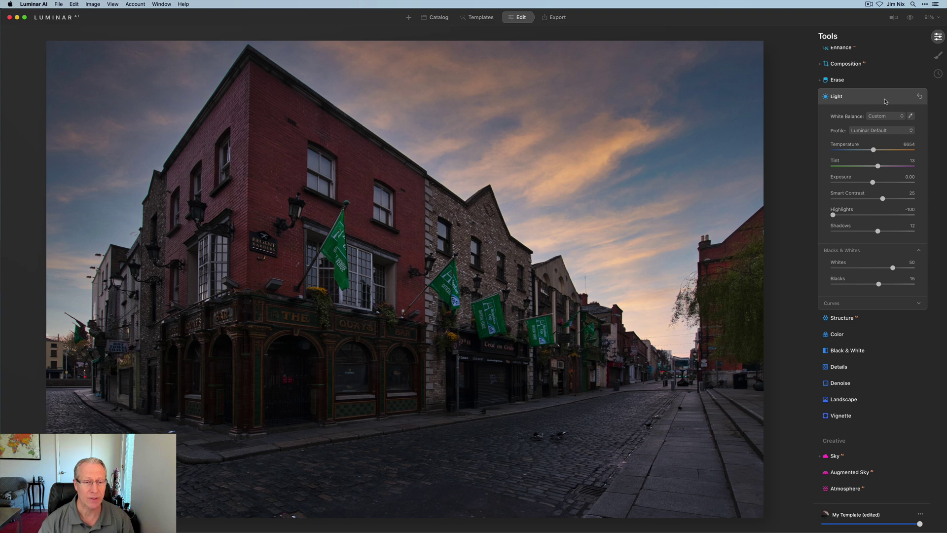
- Raise Enhance Accent to 35 with Sky Enhancer at 22, compare it on and off, then collapse
left_click(841, 47)
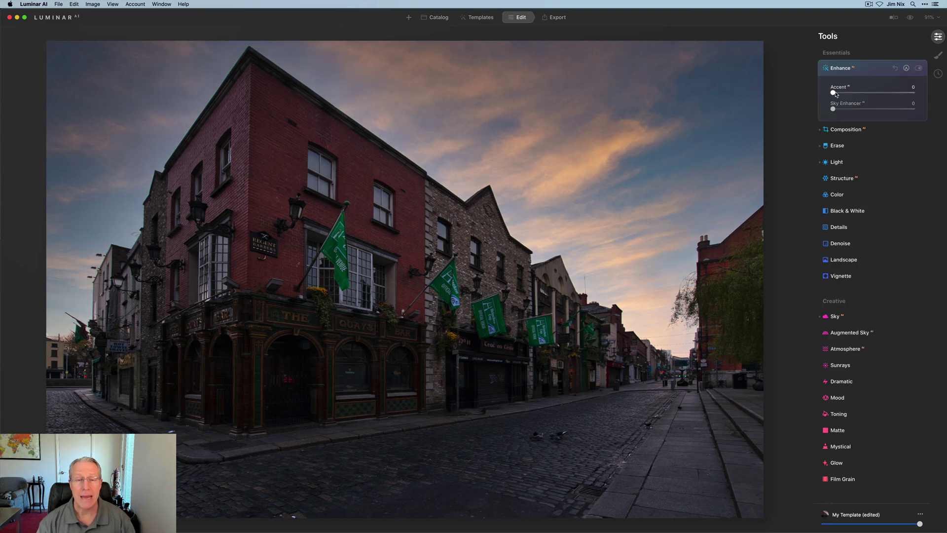
mouse_move(849, 93)
left_mouse_down()
mouse_move(867, 93)
mouse_move(851, 112)
left_mouse_up()
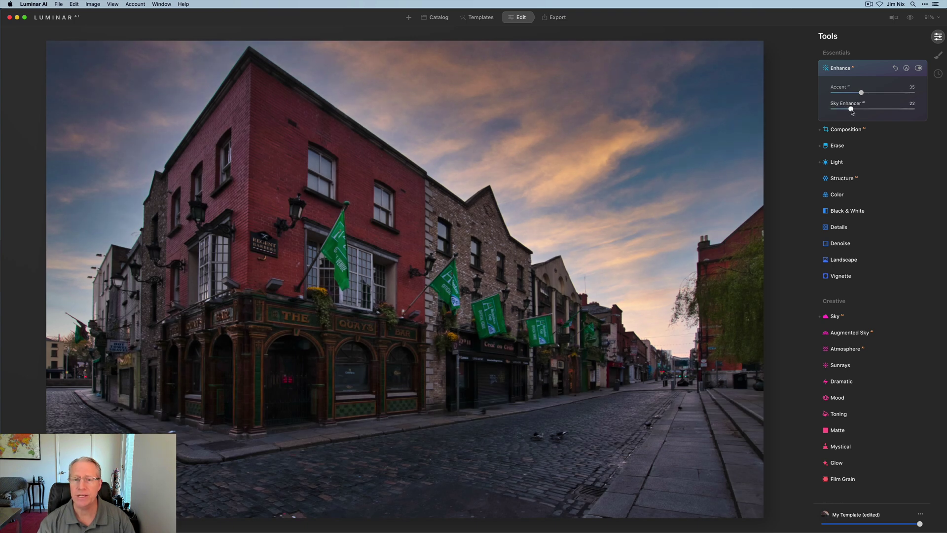
left_click(919, 69)
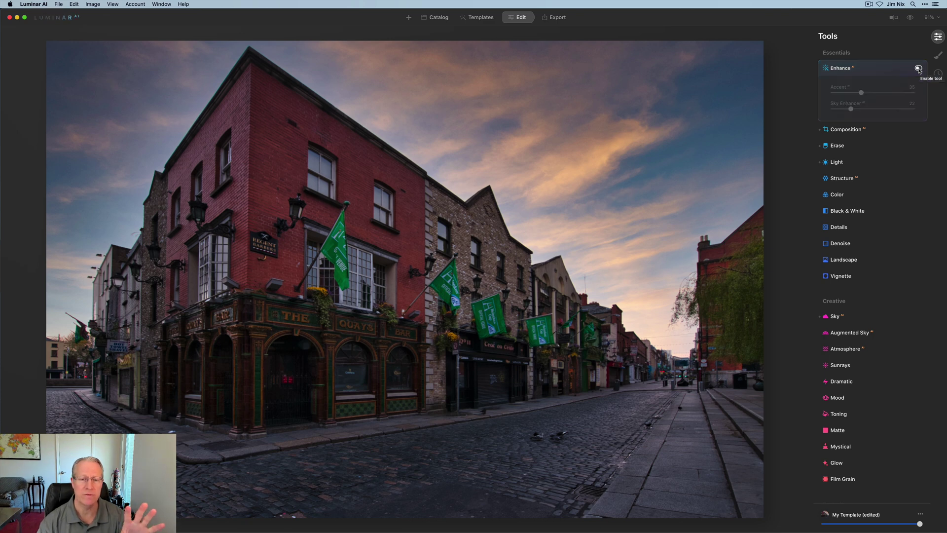
left_click(919, 69)
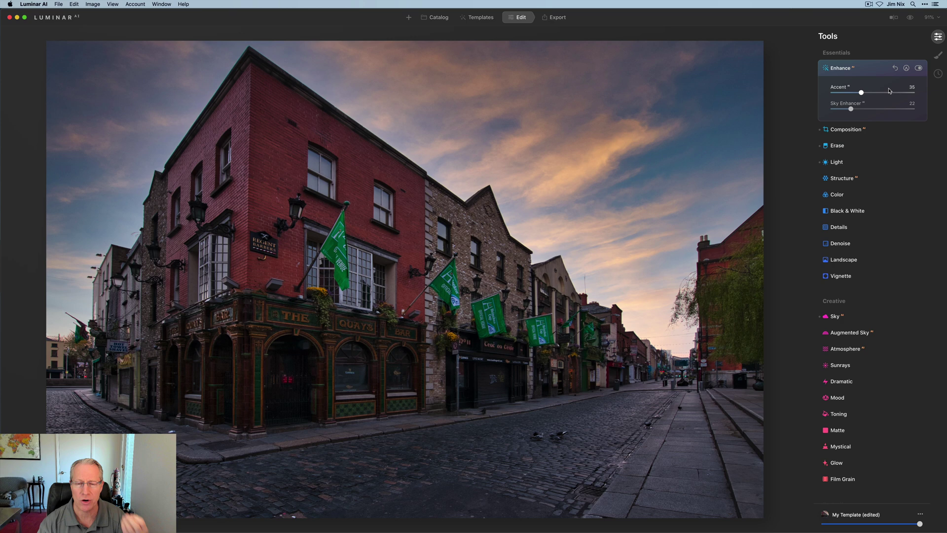
left_click(873, 72)
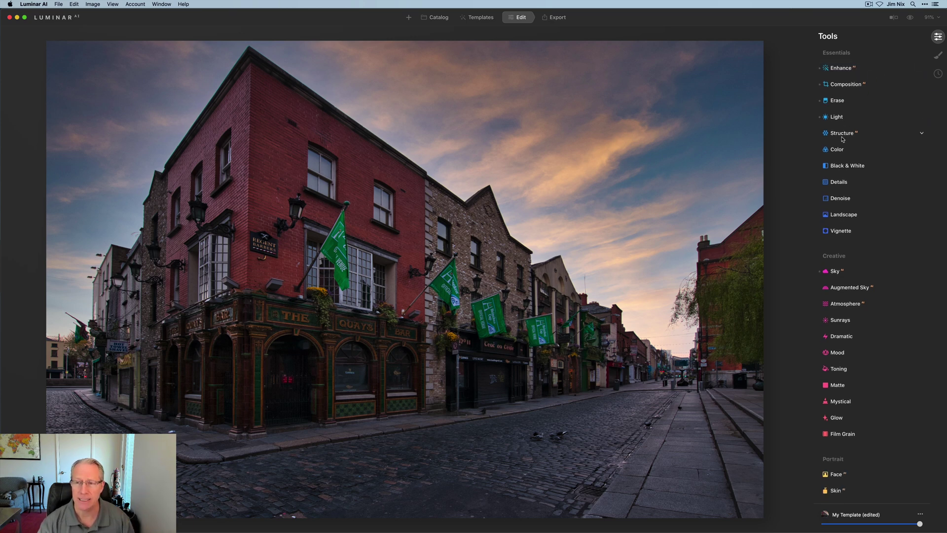
- Set Structure Amount to 24 and brush-mask it over the lower-right sidewalk and street at radius 220
left_click(843, 133)
left_click_drag(865, 158, 883, 158)
left_click(906, 133)
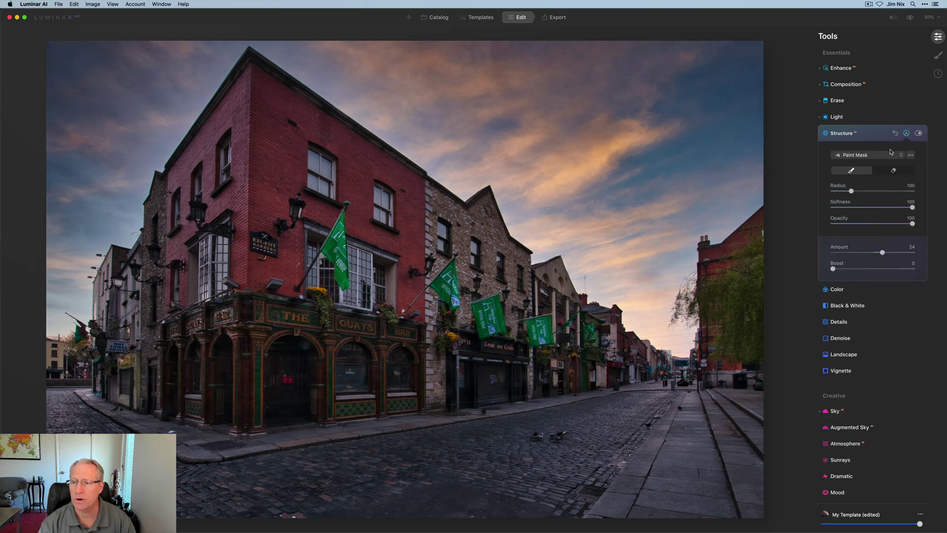
key("bracketright")
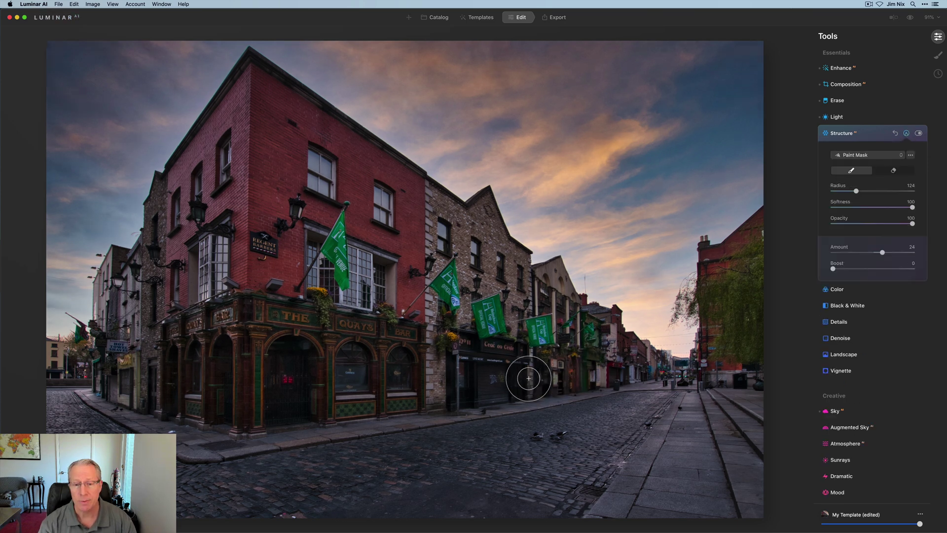
key("bracketright")
key("bracketright")
key("bracketright")
key("bracketright")
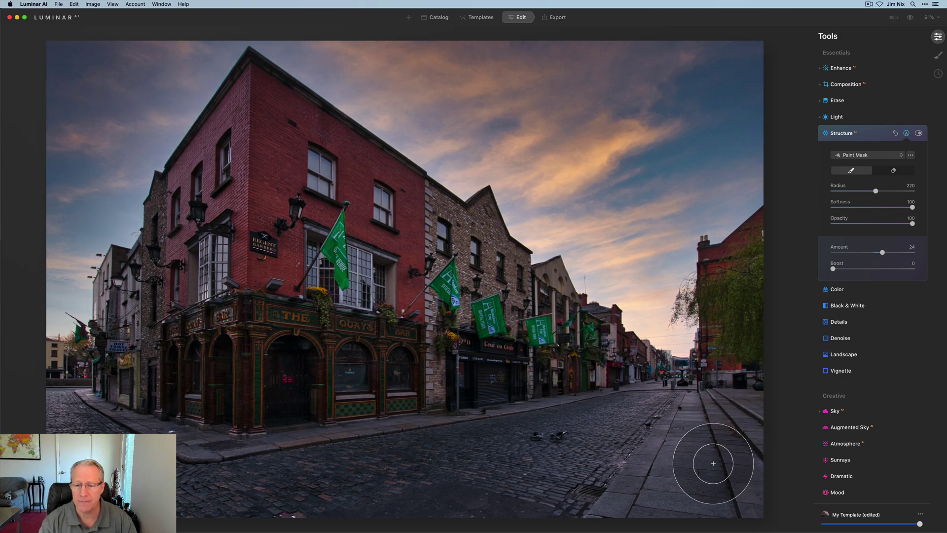
mouse_move(713, 463)
left_mouse_down()
mouse_move(641, 431)
mouse_move(539, 306)
mouse_move(450, 267)
mouse_move(566, 450)
left_mouse_up()
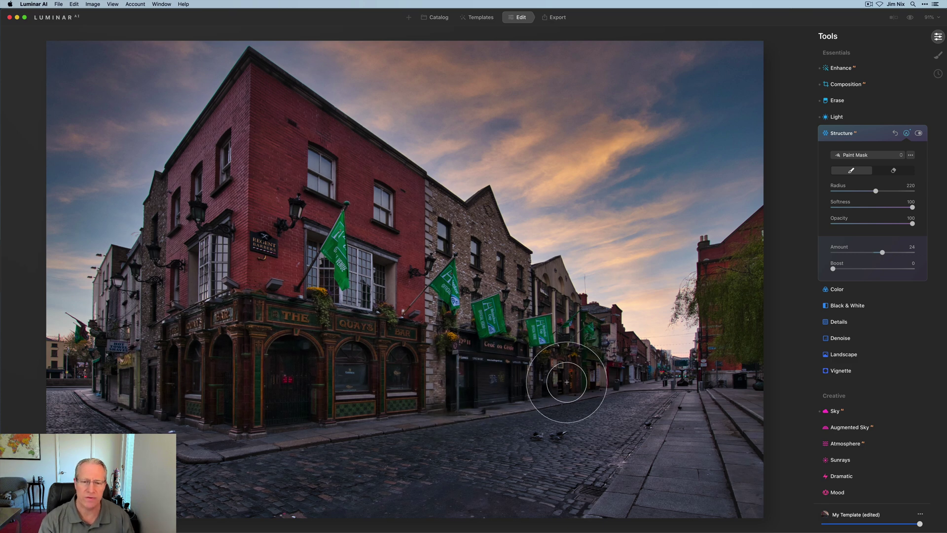
left_click(907, 133)
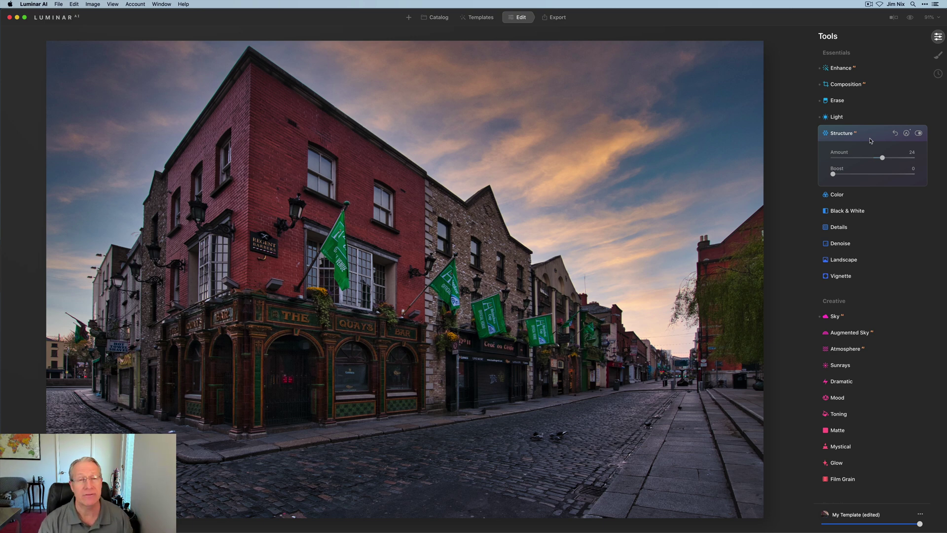
- Set Color Vibrance to 12 and HSL Red saturation to -15, comparing it on and off
left_click(849, 196)
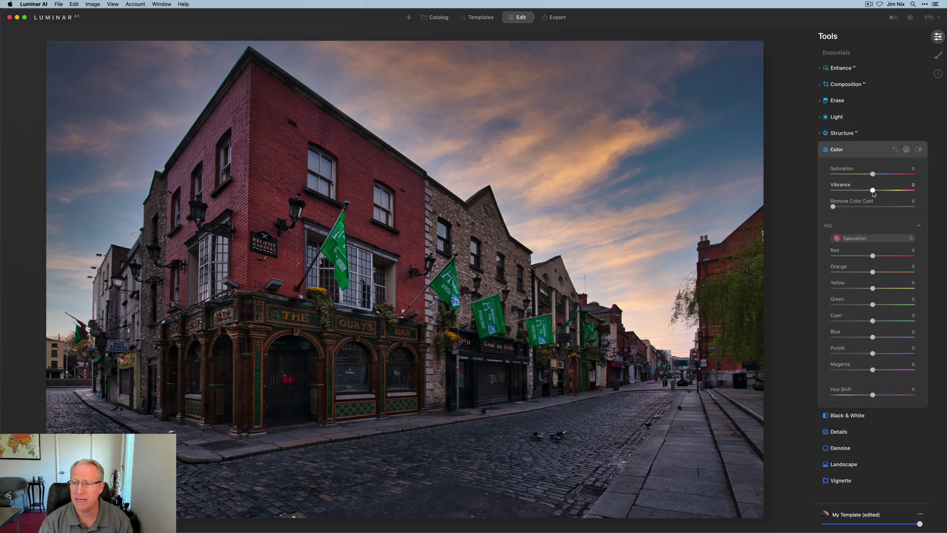
left_click_drag(872, 190, 877, 192)
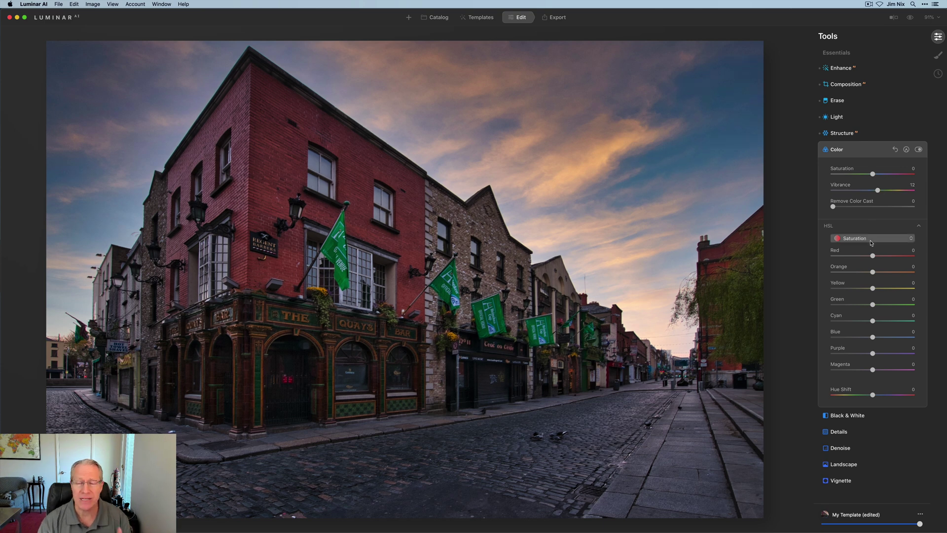
left_click_drag(873, 256, 866, 257)
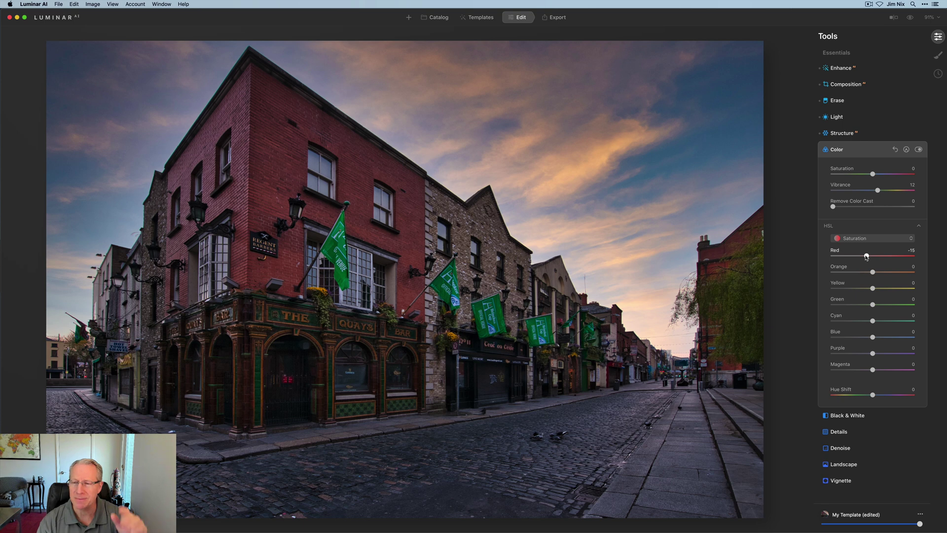
left_click(918, 149)
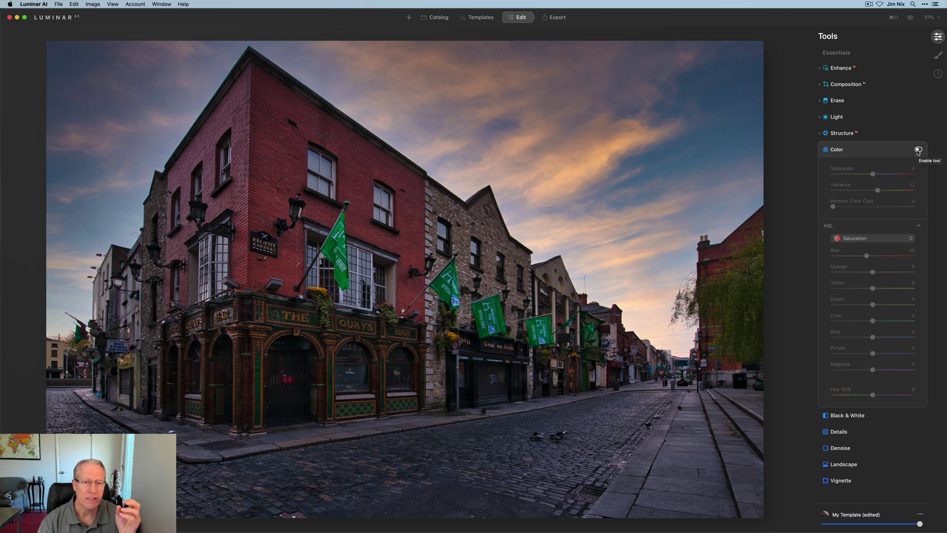
left_click(918, 150)
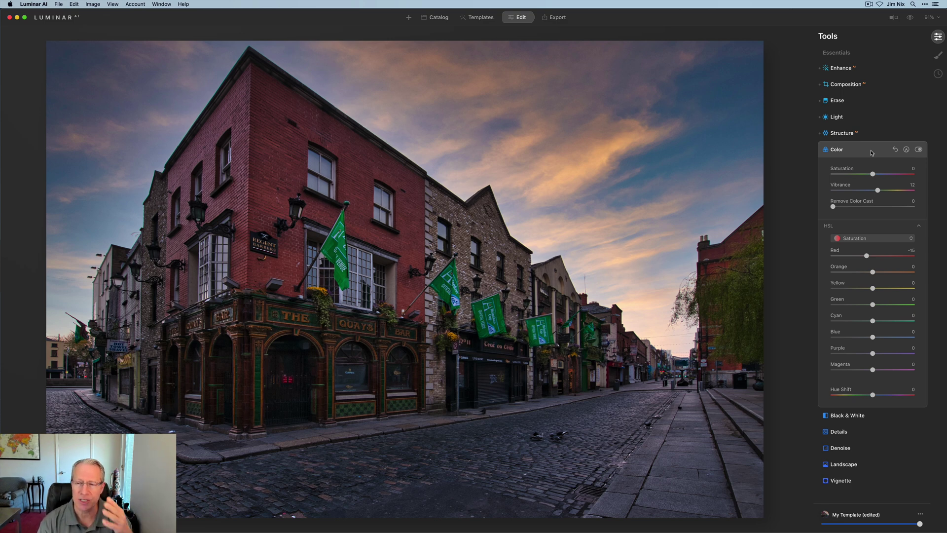
- Set Landscape Golden Hour to 30 and compare the warmed photo on and off
left_click(871, 150)
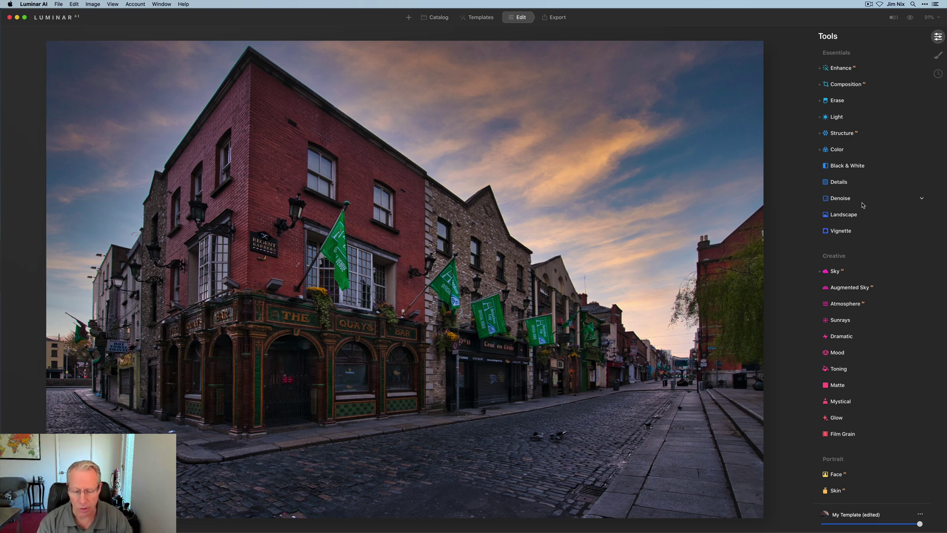
left_click(848, 214)
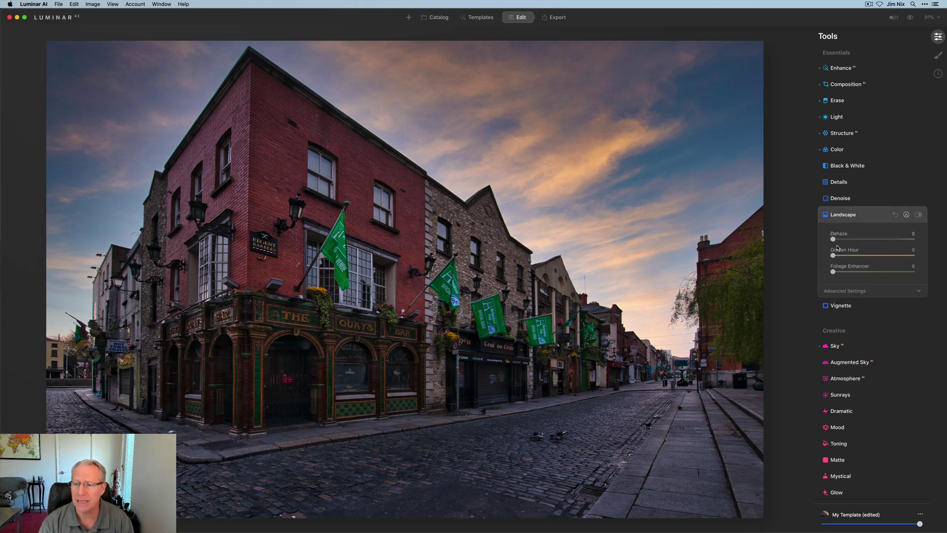
left_click_drag(833, 255, 860, 254)
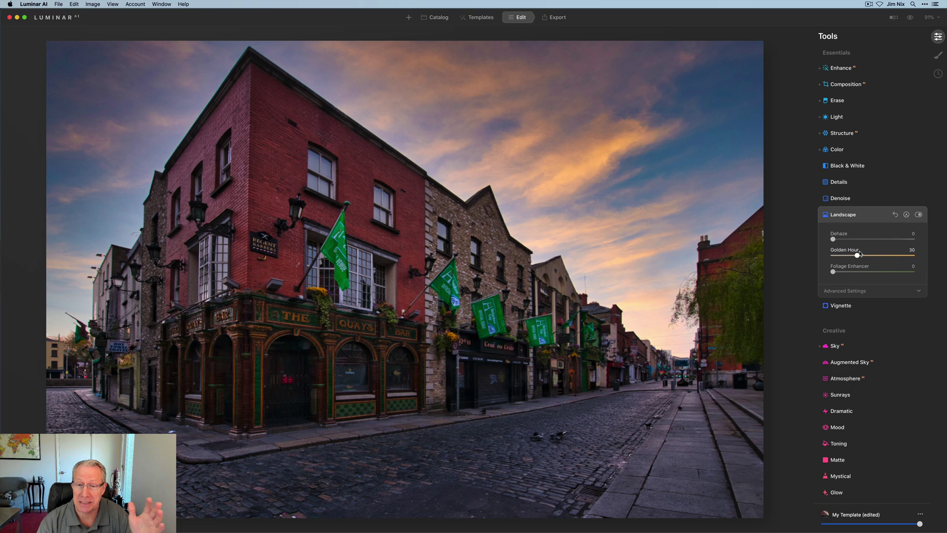
left_click(918, 215)
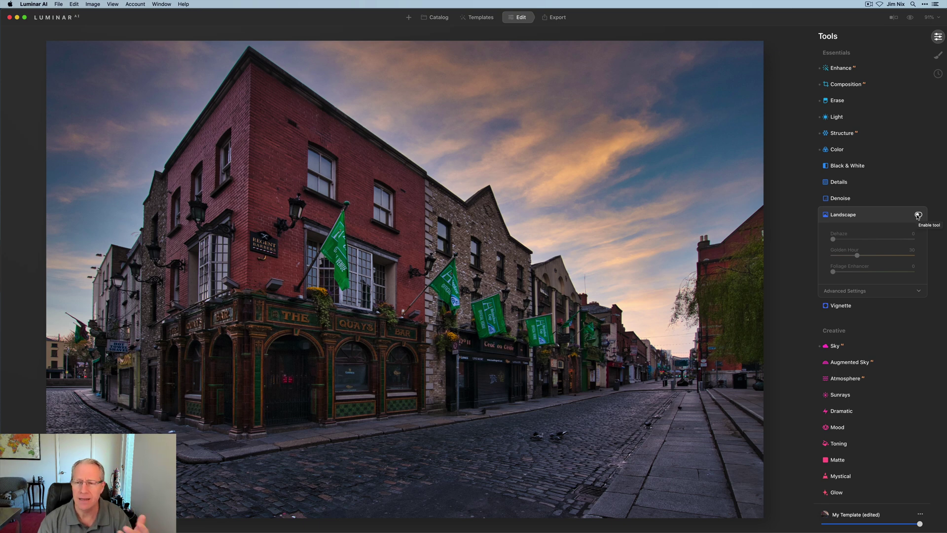
left_click(918, 215)
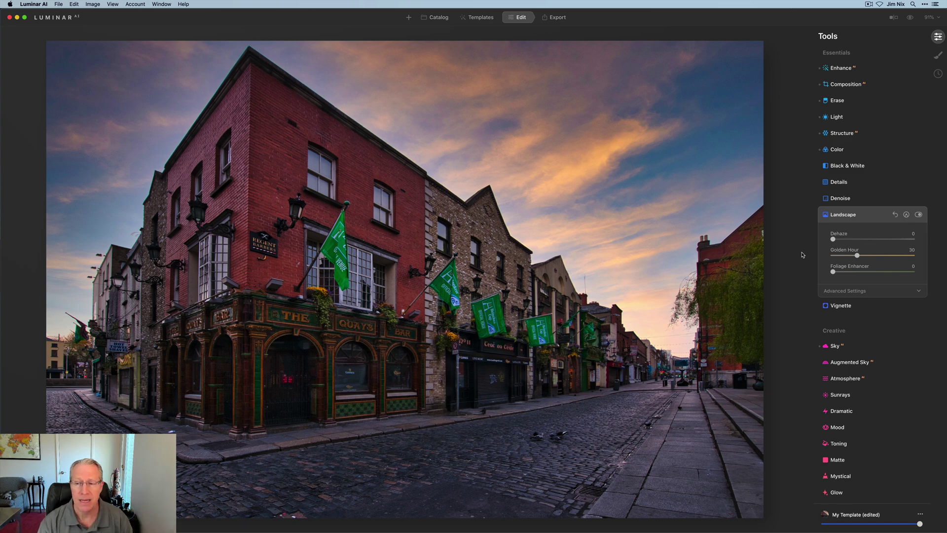
- Tone the highlights at hue 309, saturation 30 and the shadows at hue 235, saturation 12
scroll(838, 272, "down", 5)
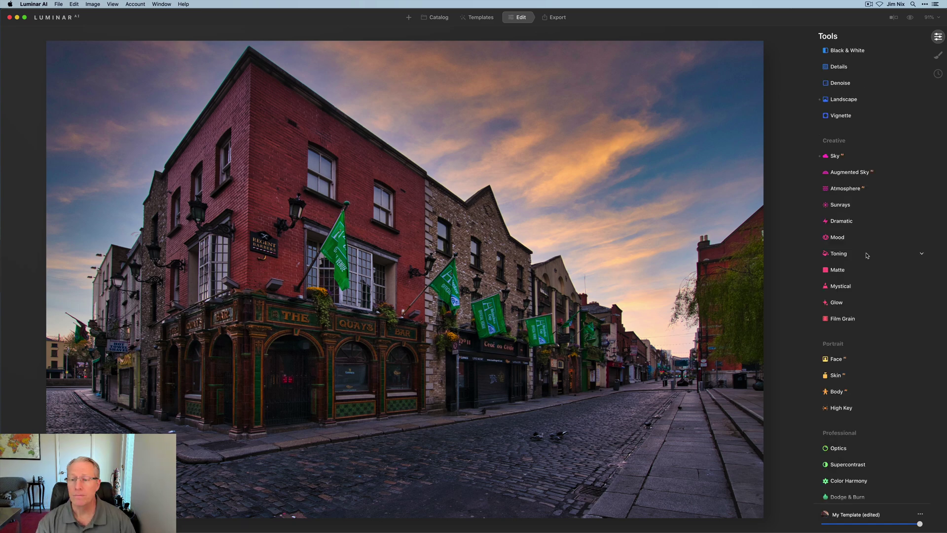
left_click(838, 253)
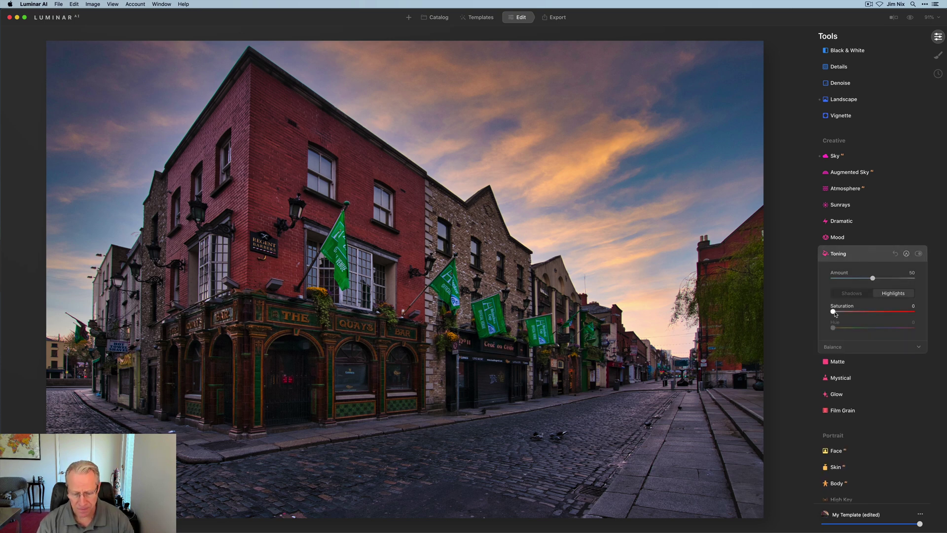
left_click_drag(835, 312, 901, 329)
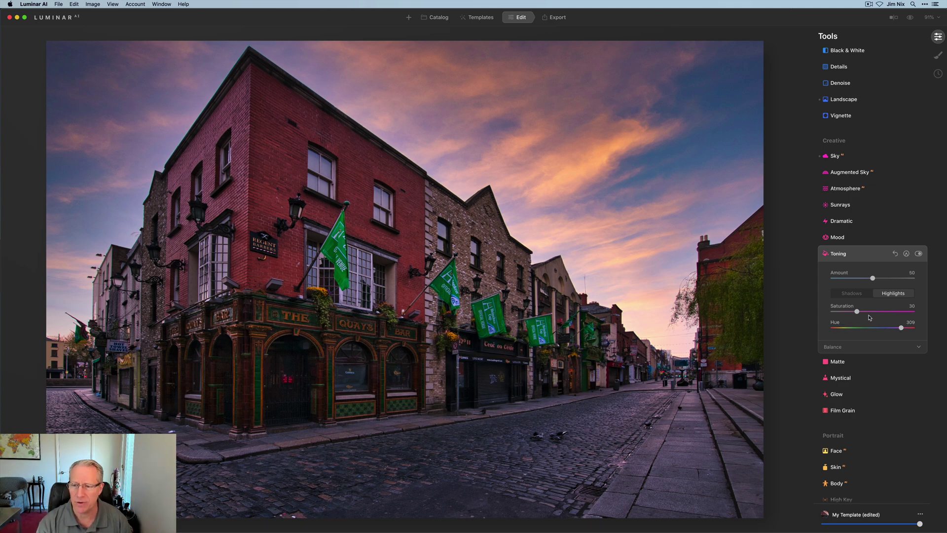
left_click(854, 293)
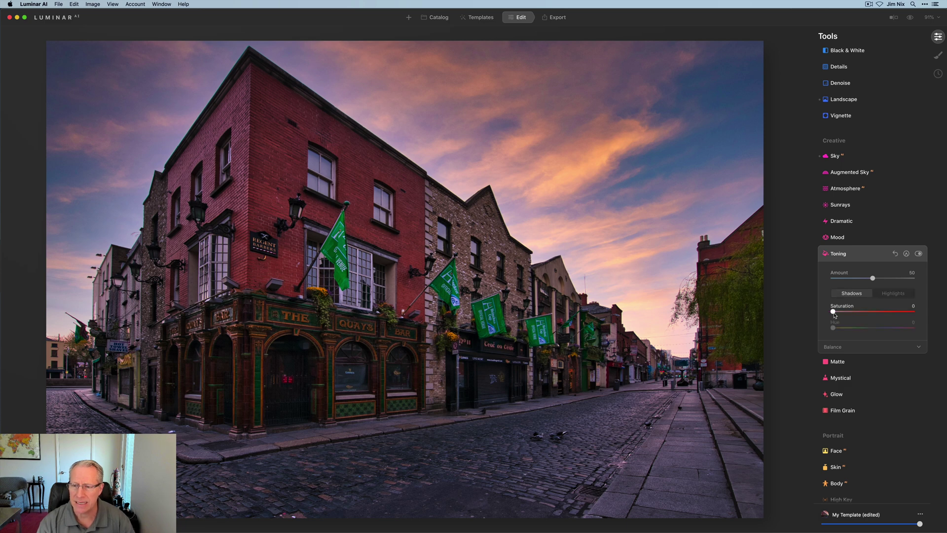
left_click_drag(833, 311, 887, 329)
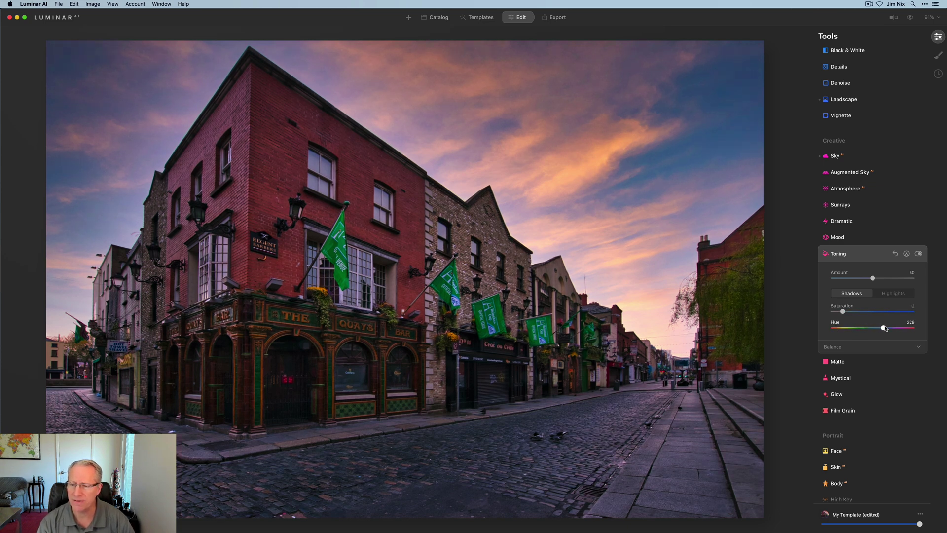
left_click(918, 253)
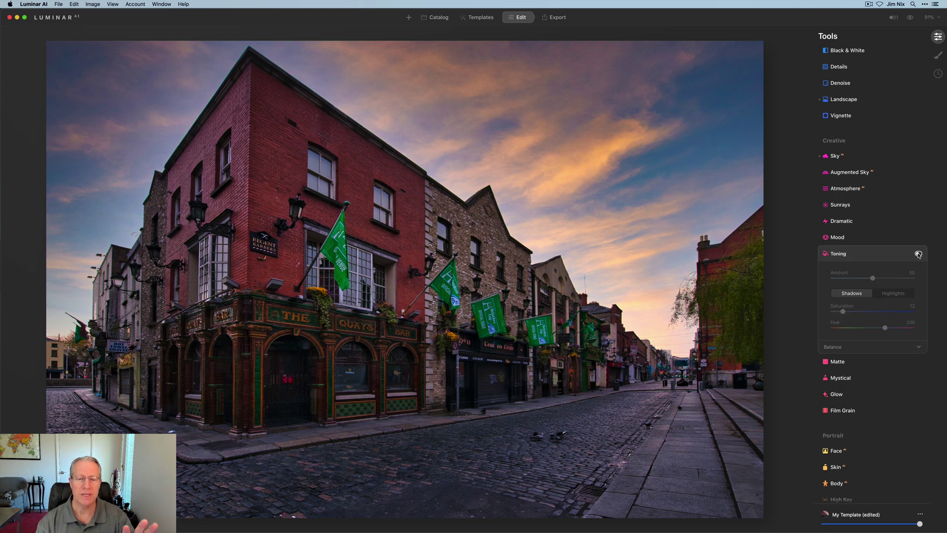
left_click(918, 253)
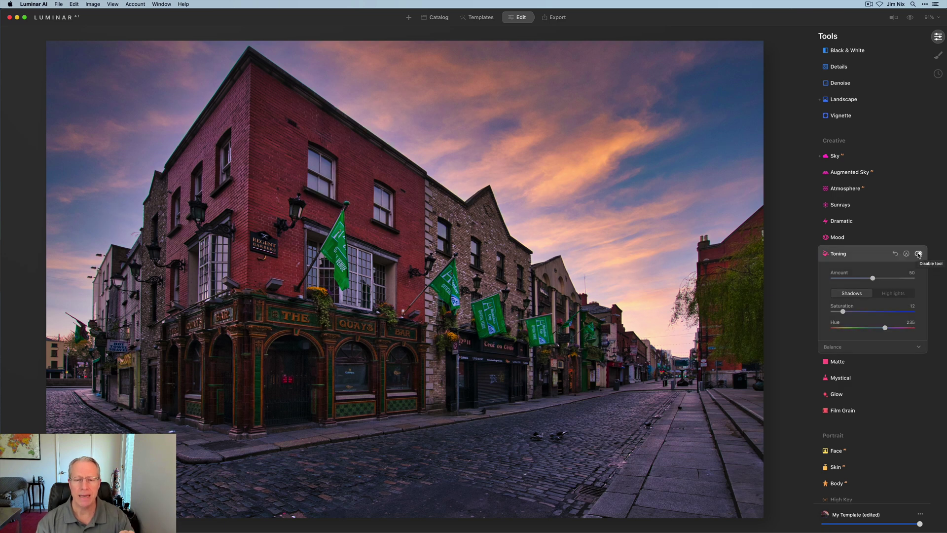
left_click(874, 257)
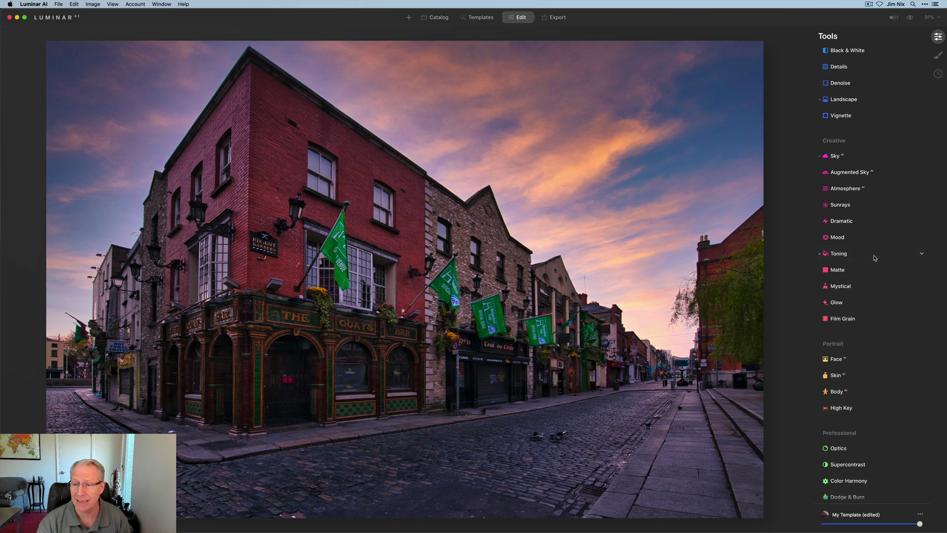
left_click(849, 287)
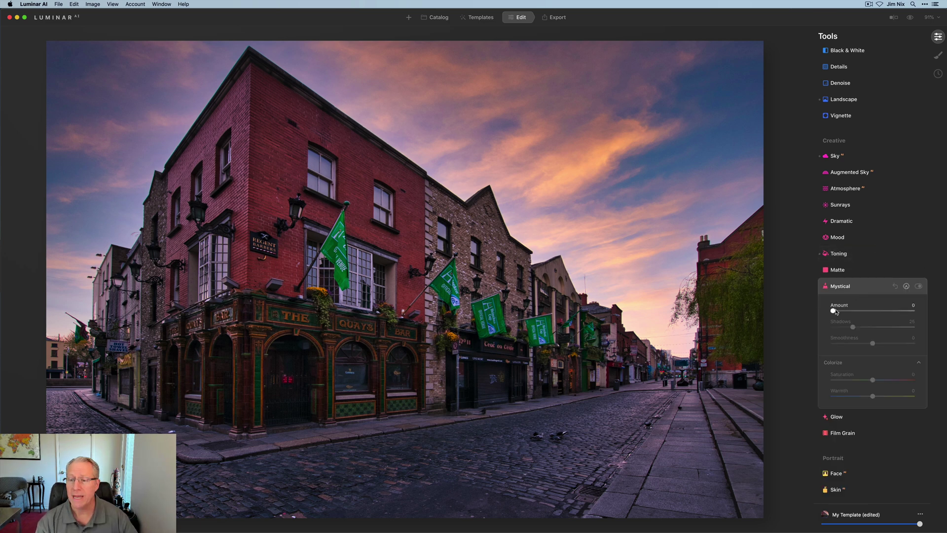
left_click_drag(832, 311, 859, 313)
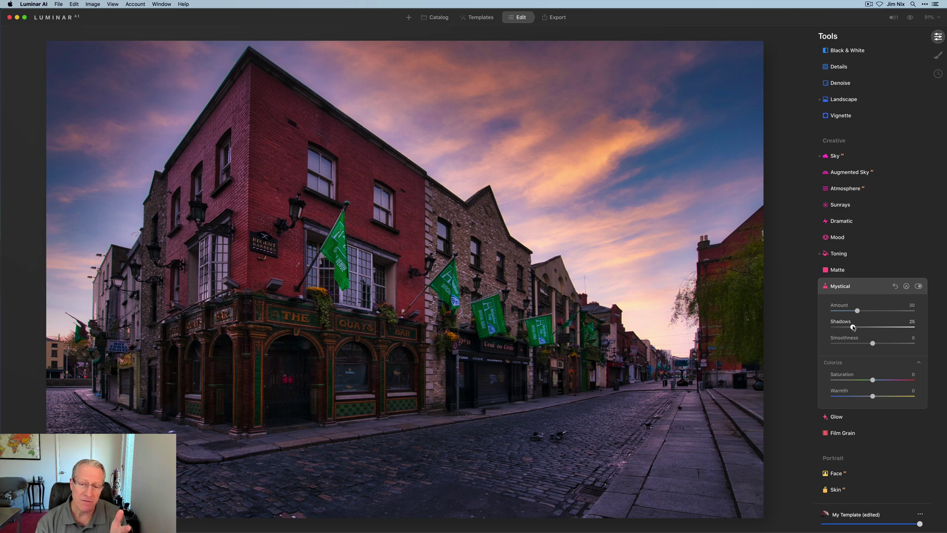
left_click_drag(852, 327, 861, 327)
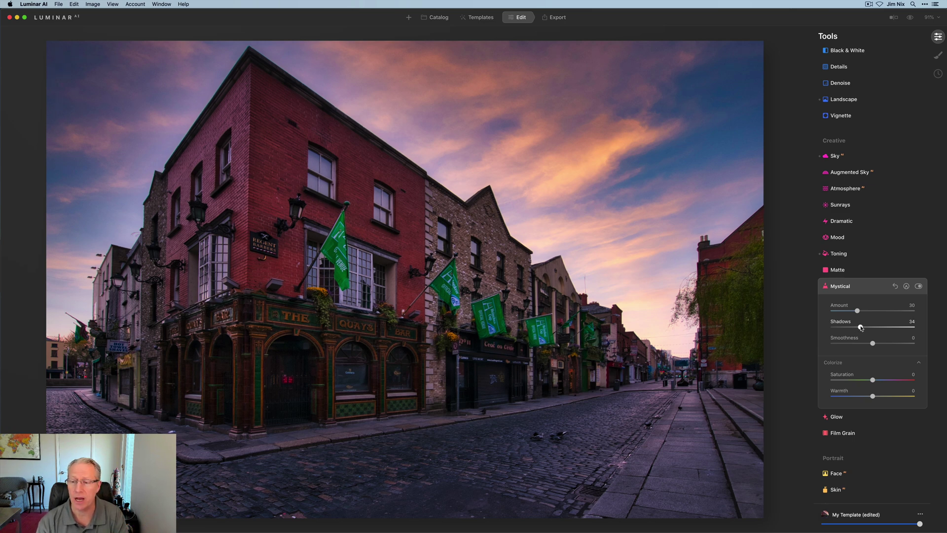
left_click_drag(860, 328, 862, 328)
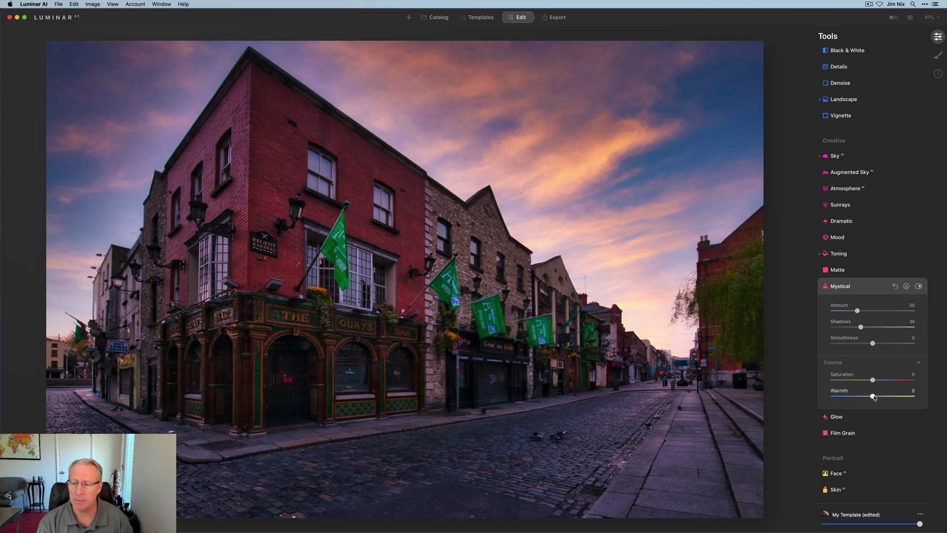
left_click_drag(873, 396, 884, 397)
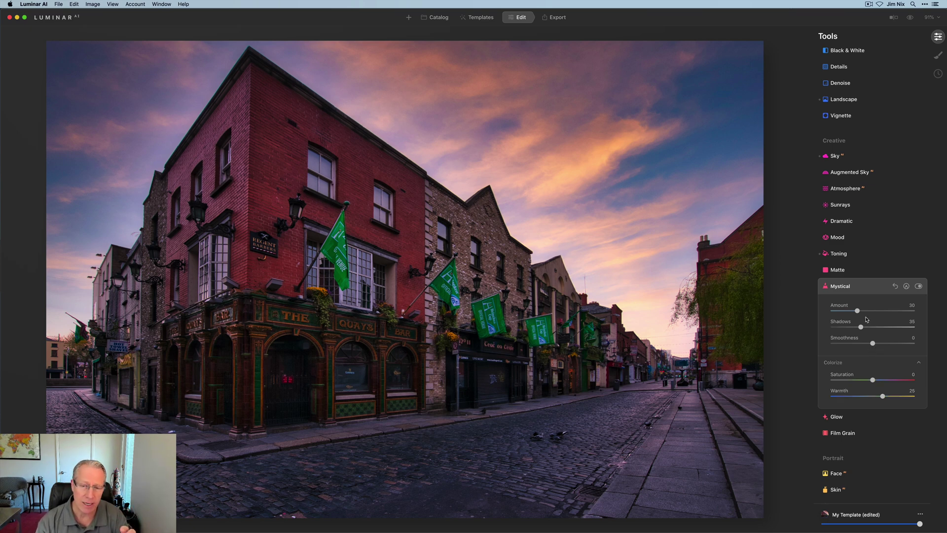
left_click(918, 286)
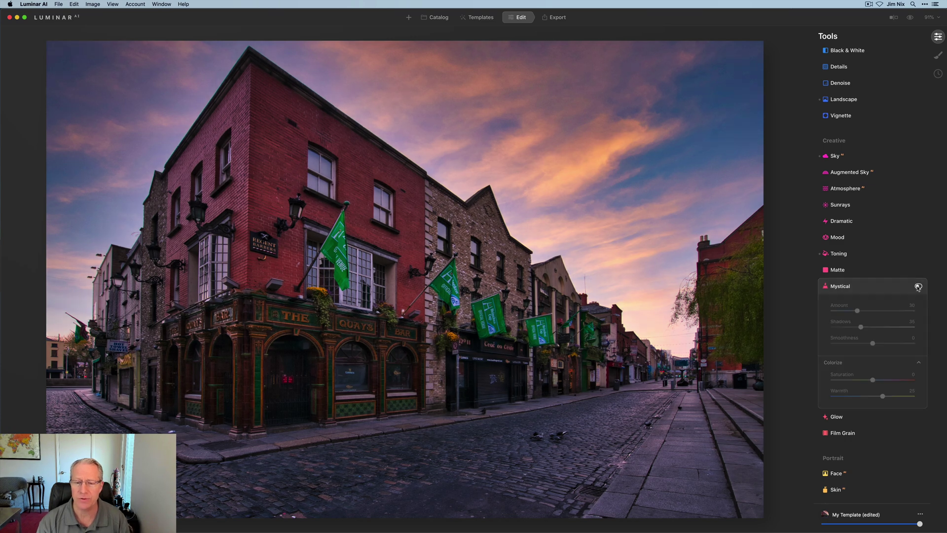
left_click(918, 286)
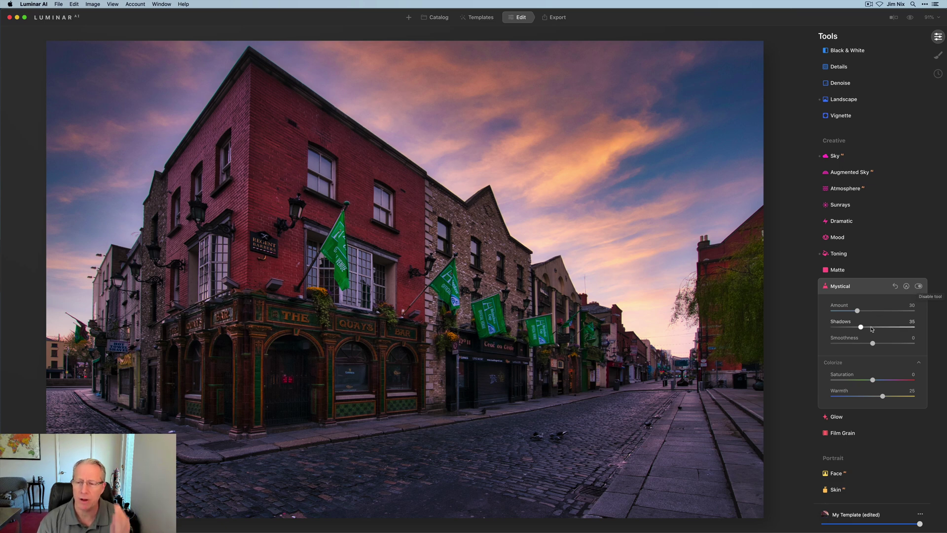
- Set Supercontrast Highlights Contrast to 50 and Highlights Balance to 40, comparing it on and off twice
left_click(864, 287)
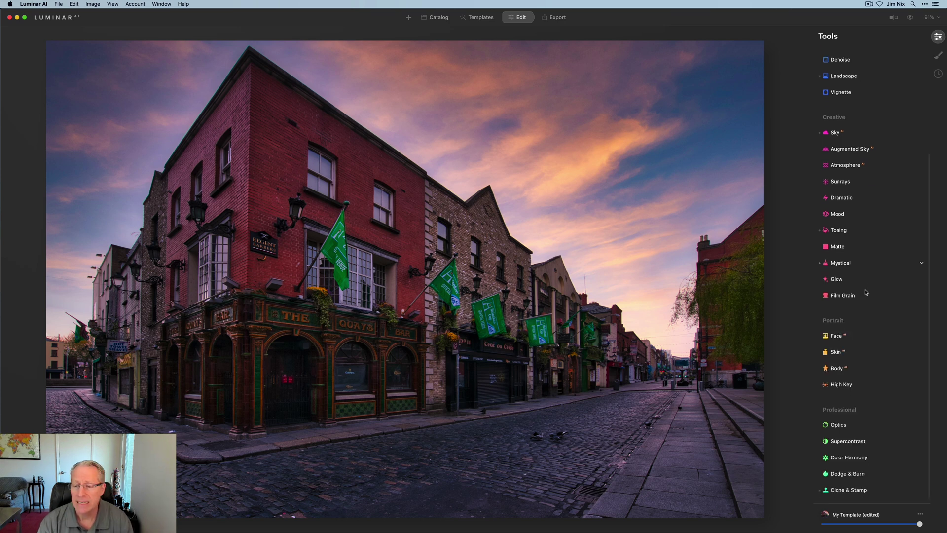
scroll(861, 345, "down", 4)
left_click(859, 365)
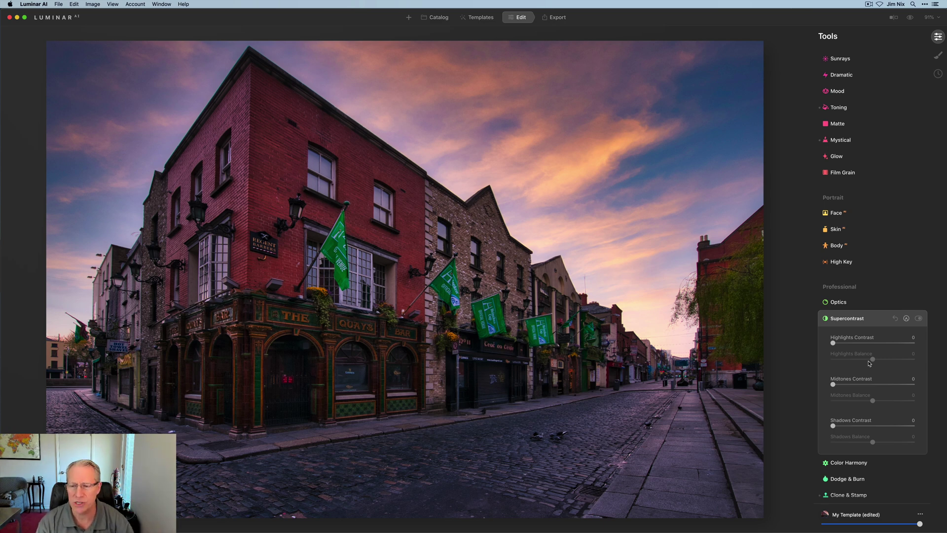
left_click(871, 343)
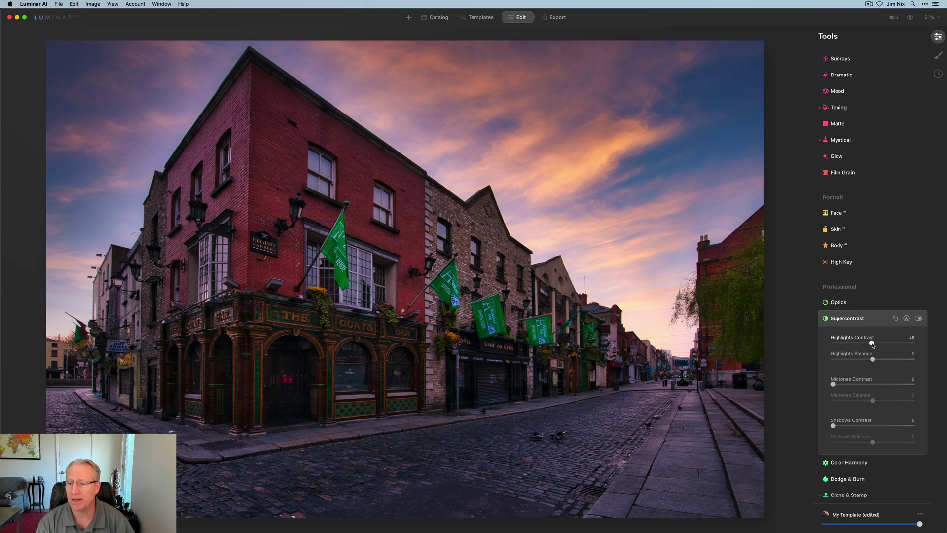
left_click_drag(872, 344, 889, 359)
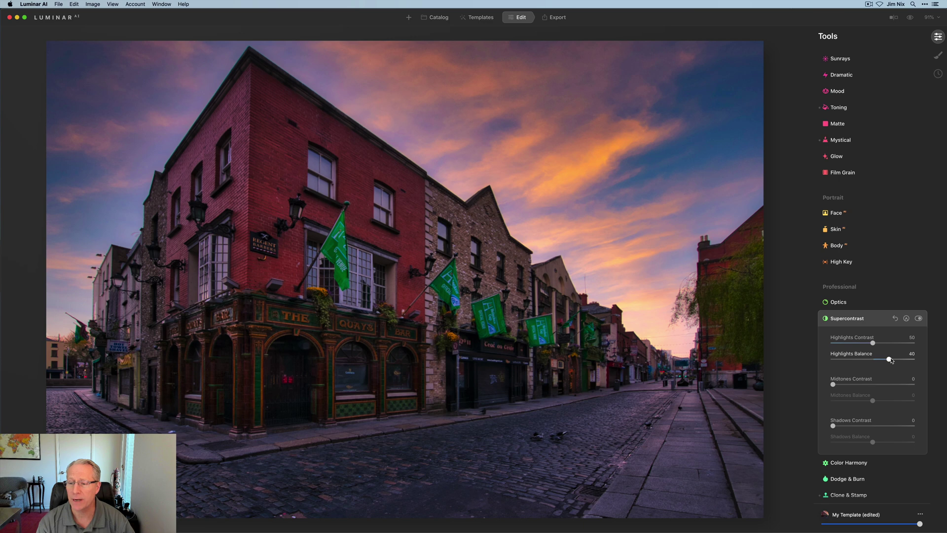
left_click(918, 318)
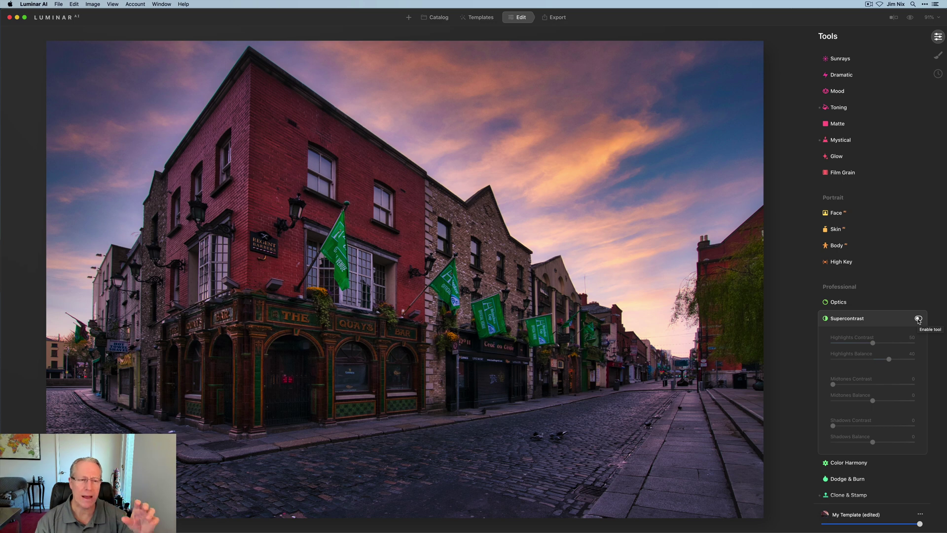
left_click(918, 319)
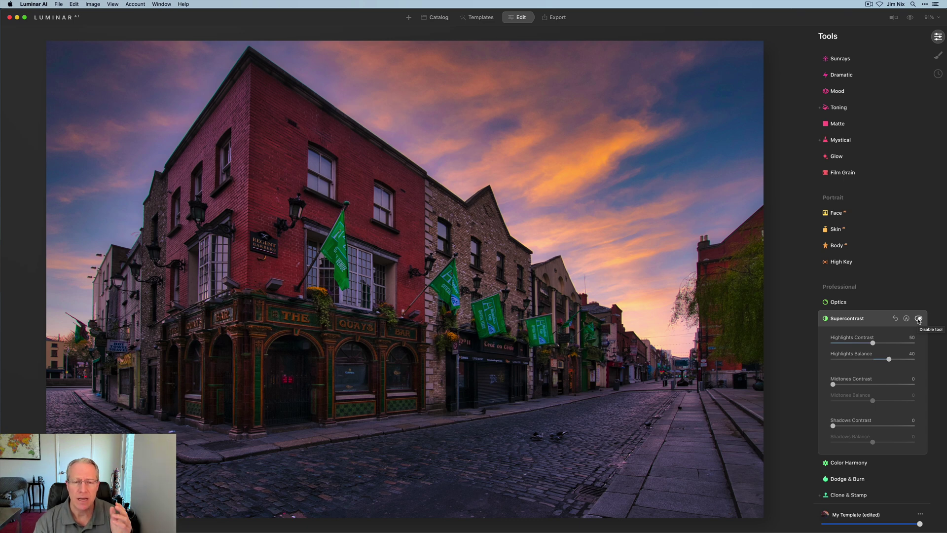
left_click(918, 319)
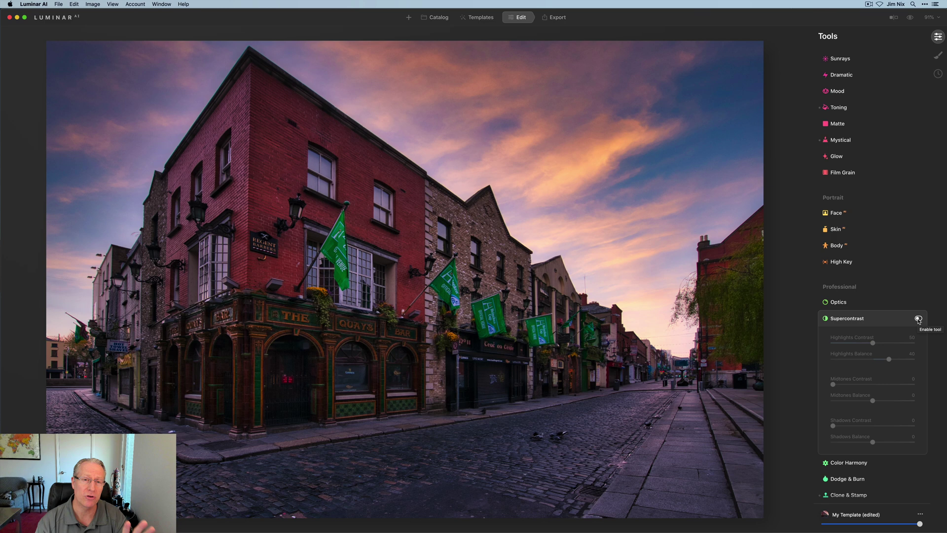
left_click(918, 318)
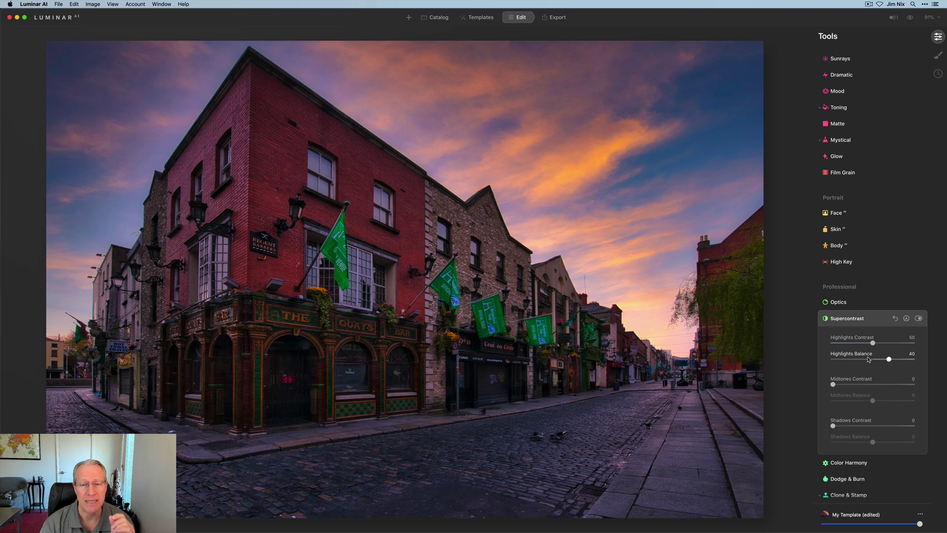
- Add a Basic local adjustment with Exposure 0.60, Highlights -30, Saturation -11, Vibrance -14
left_click(937, 55)
left_click(920, 40)
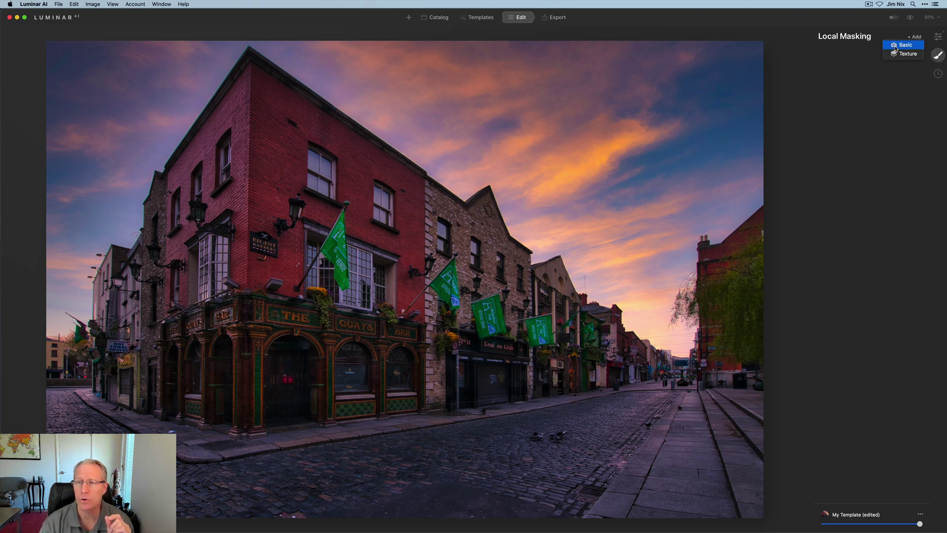
left_click(903, 43)
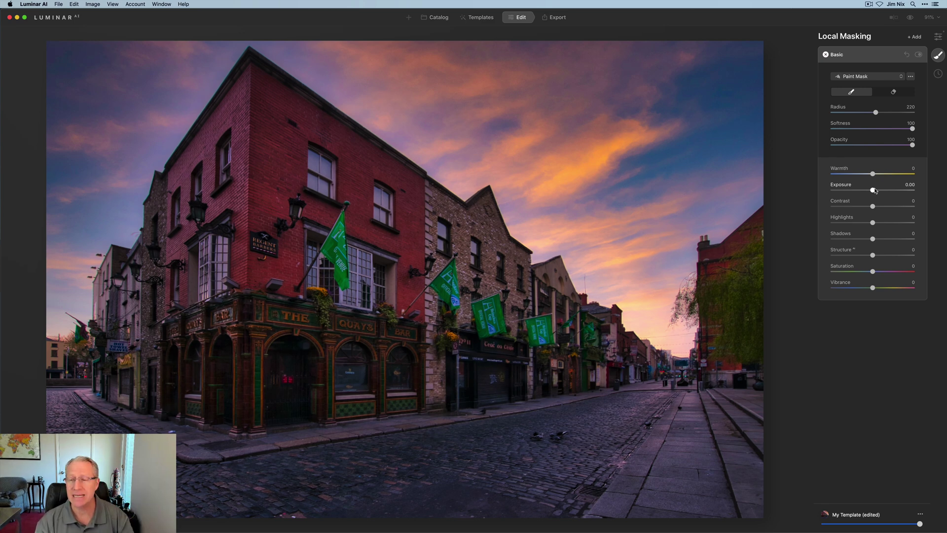
left_click_drag(873, 191, 877, 191)
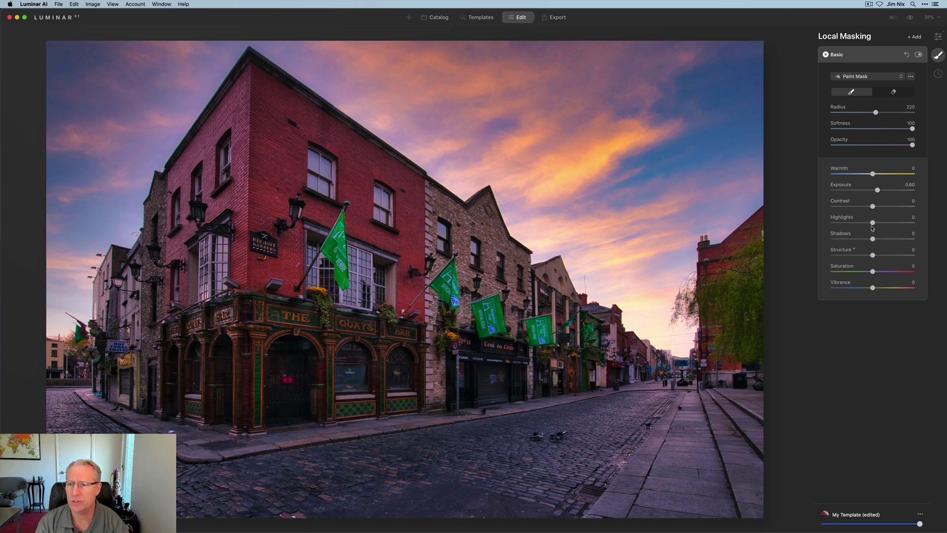
left_click_drag(872, 223, 860, 223)
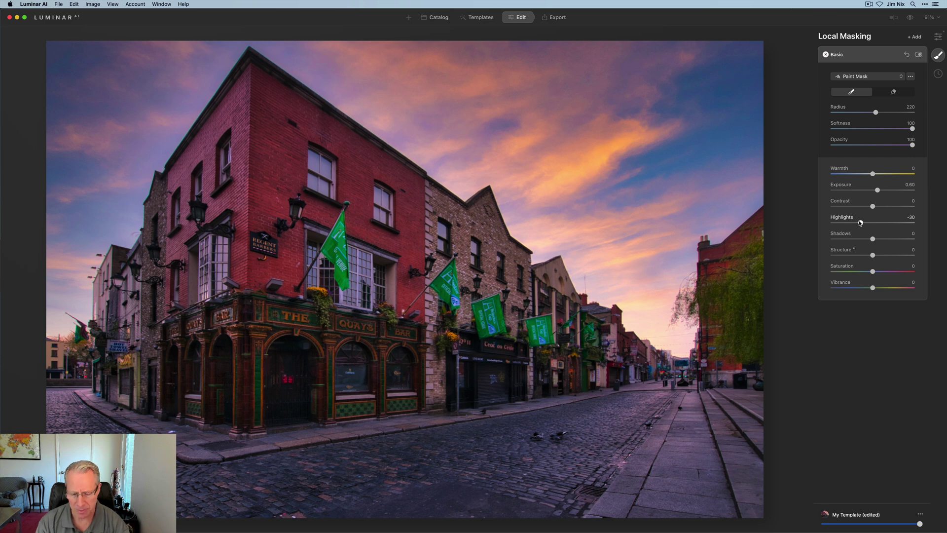
left_click_drag(872, 271, 867, 287)
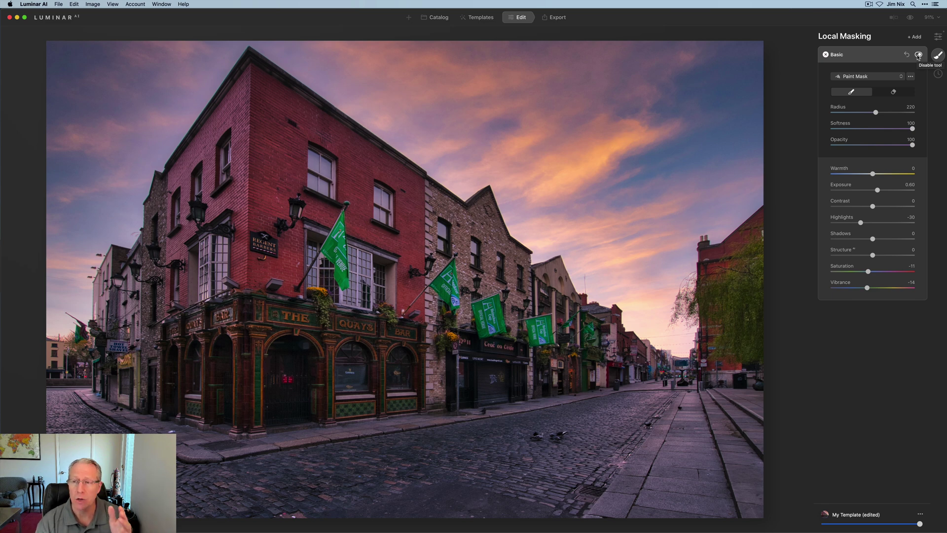
- Compare the Basic local adjustment on and off, then collapse its settings
left_click(918, 55)
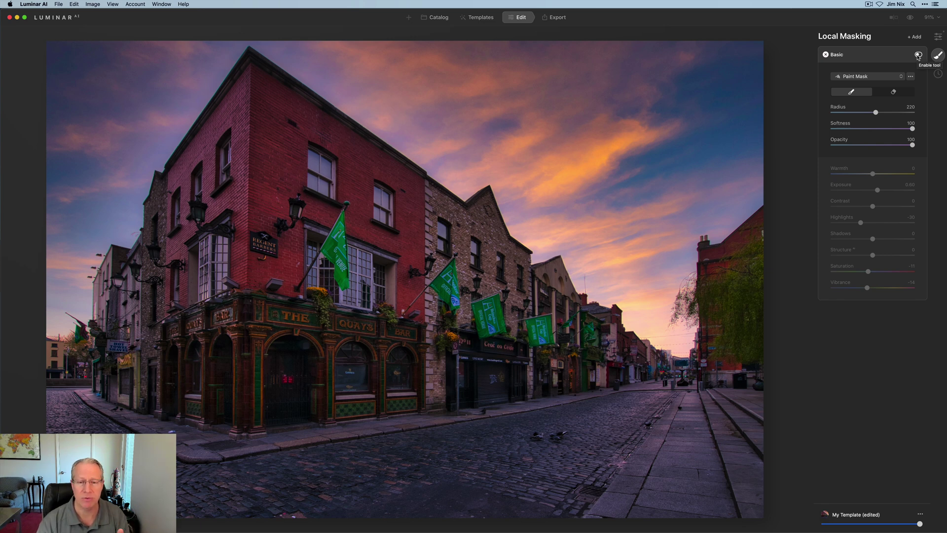
left_click(917, 56)
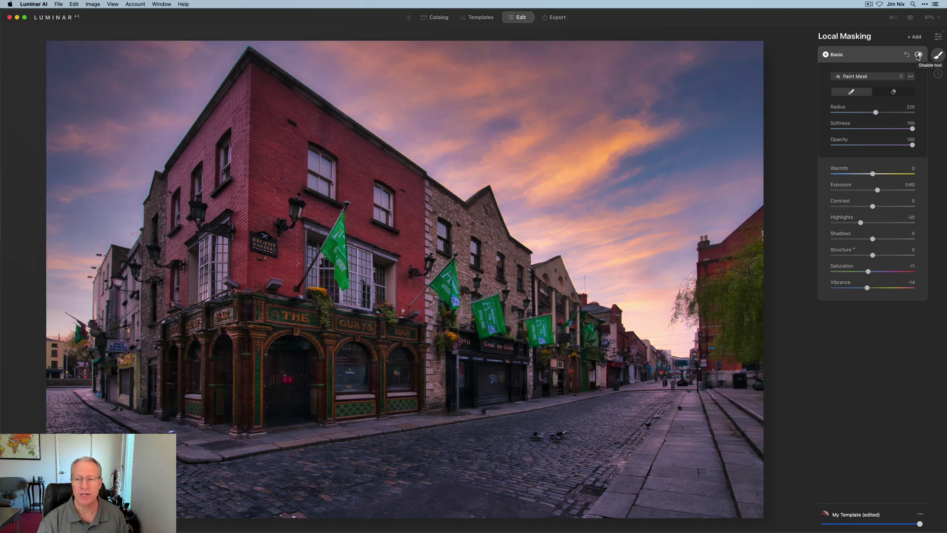
left_click(918, 55)
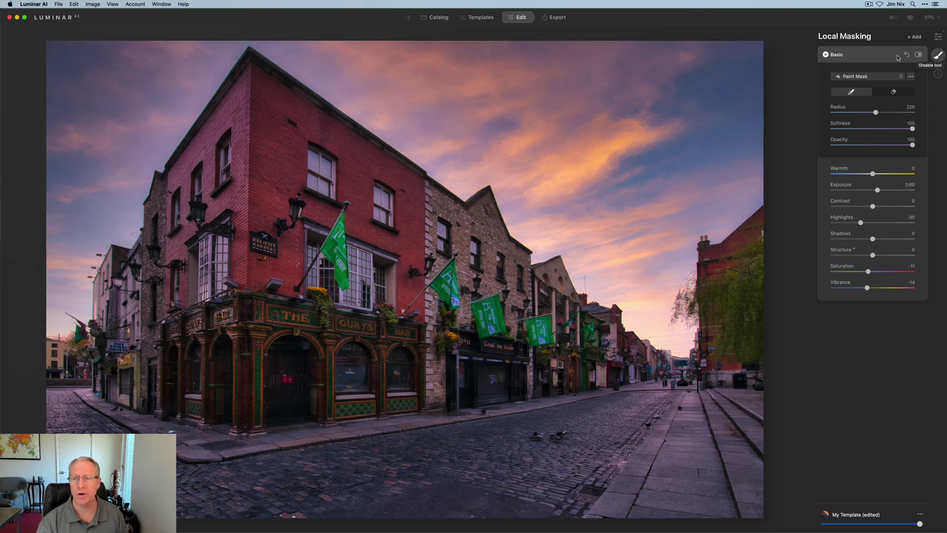
- Toggle between the unedited original and the edit, then return to the editing tools list
left_click(909, 18)
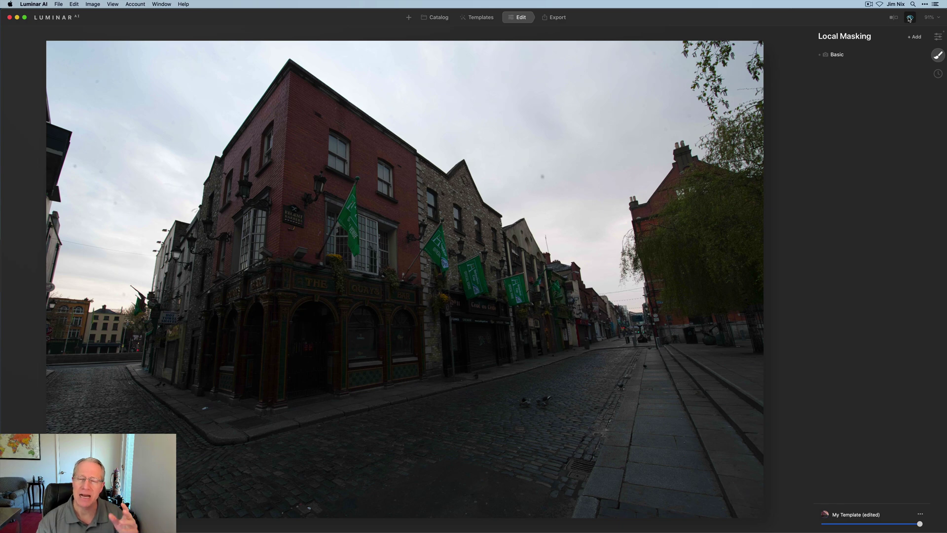
left_click(909, 18)
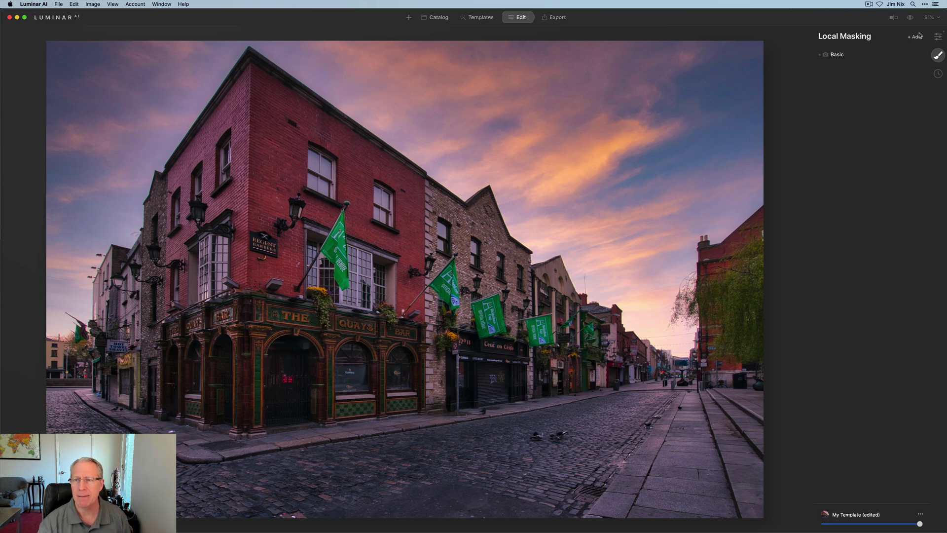
left_click(933, 38)
- Set the Composition Aspect to -64 and view the unedited original photo
scroll(863, 148, "up", 10)
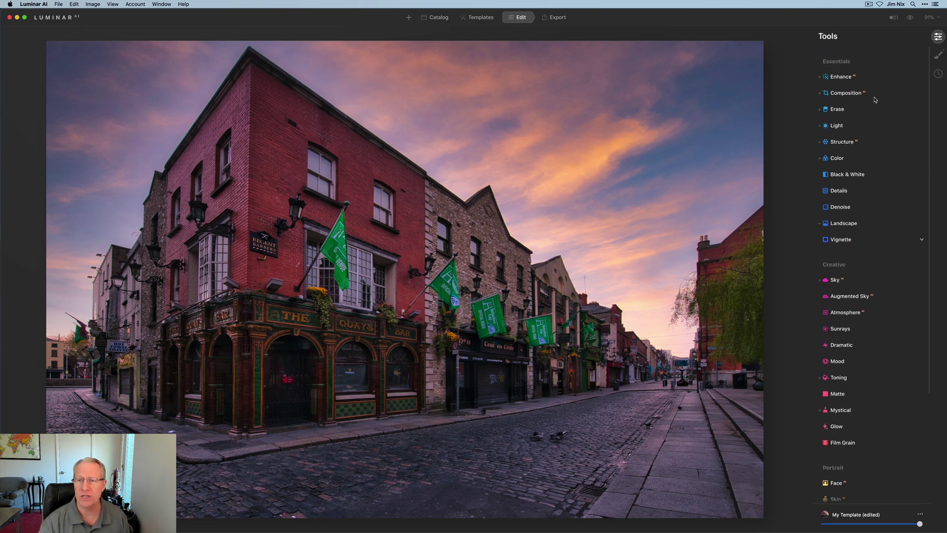
left_click(846, 85)
left_click_drag(849, 253, 846, 253)
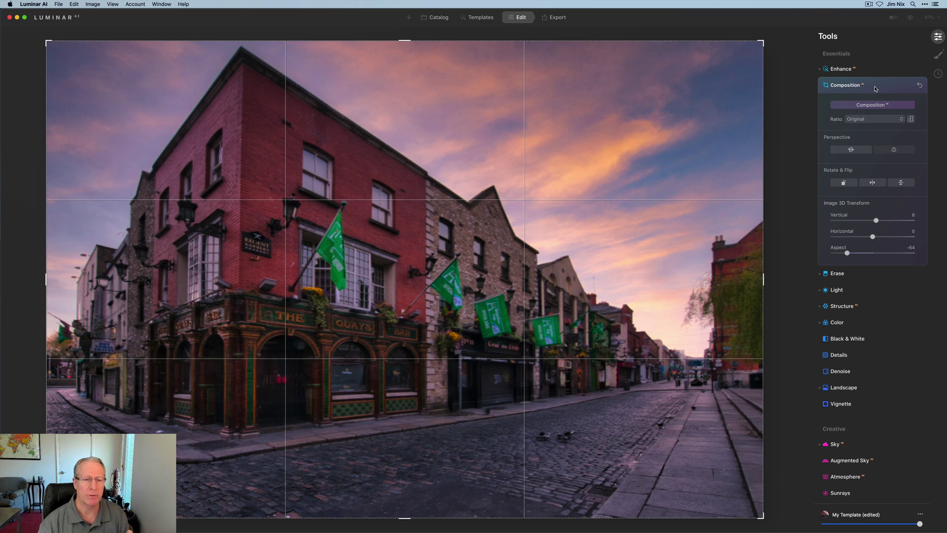
left_click(875, 89)
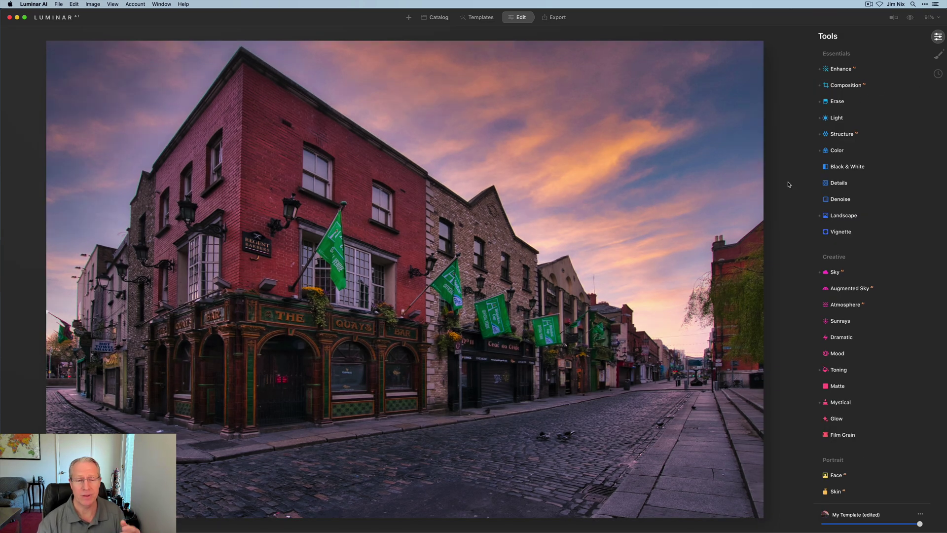
left_click(910, 18)
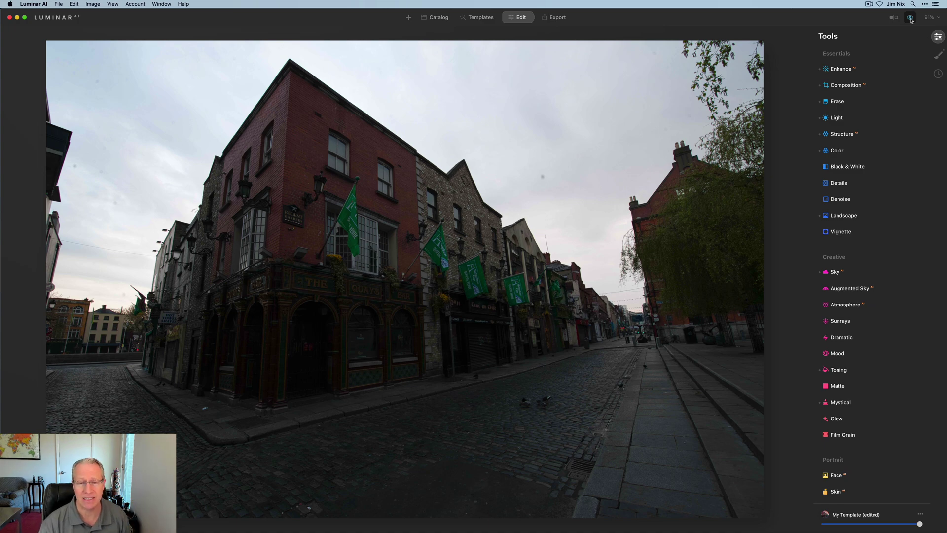
- Return to the edit and sweep a before/after split across the photo, then exit it
left_click(910, 18)
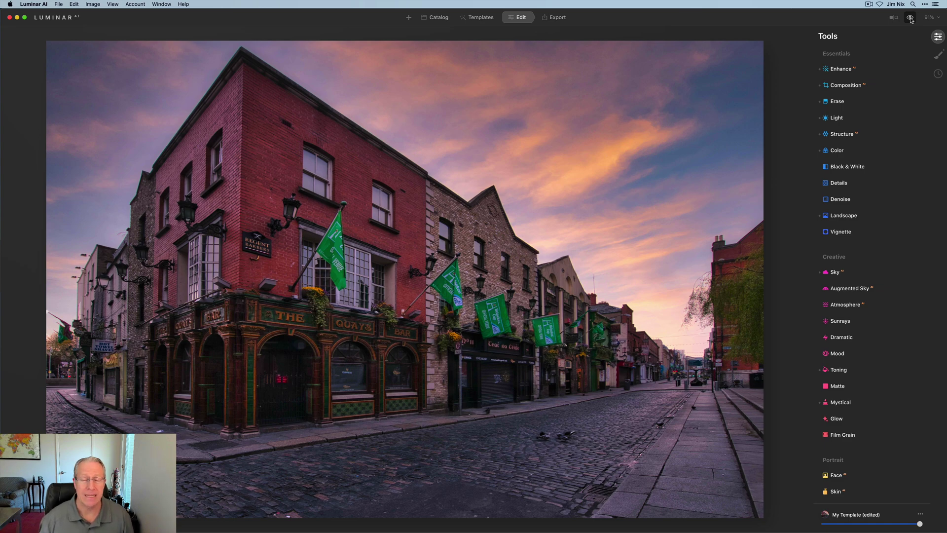
left_click(893, 17)
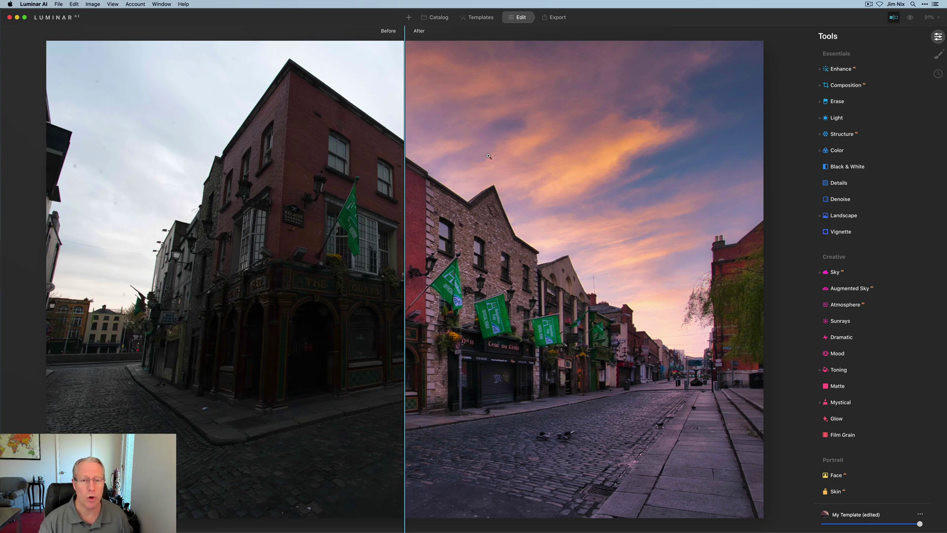
left_click_drag(405, 212, 213, 187)
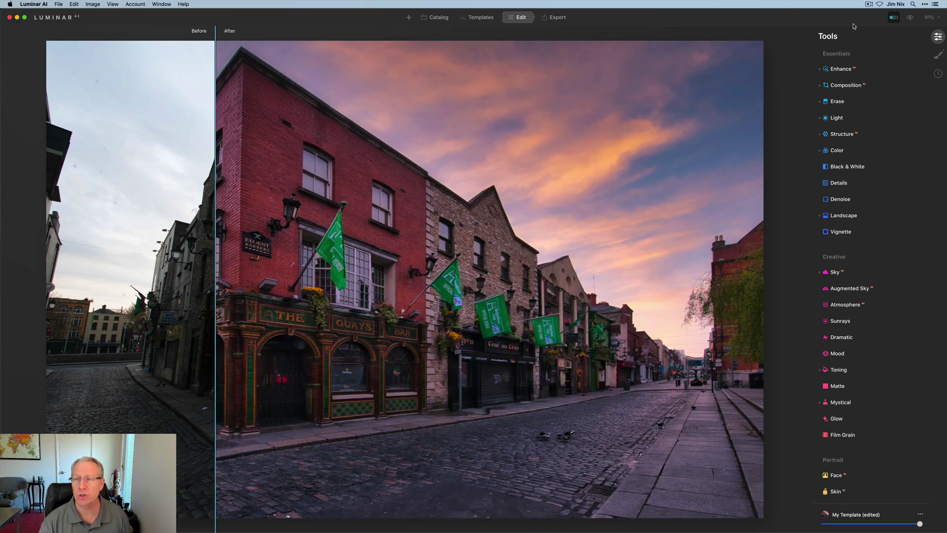
key("backslash")
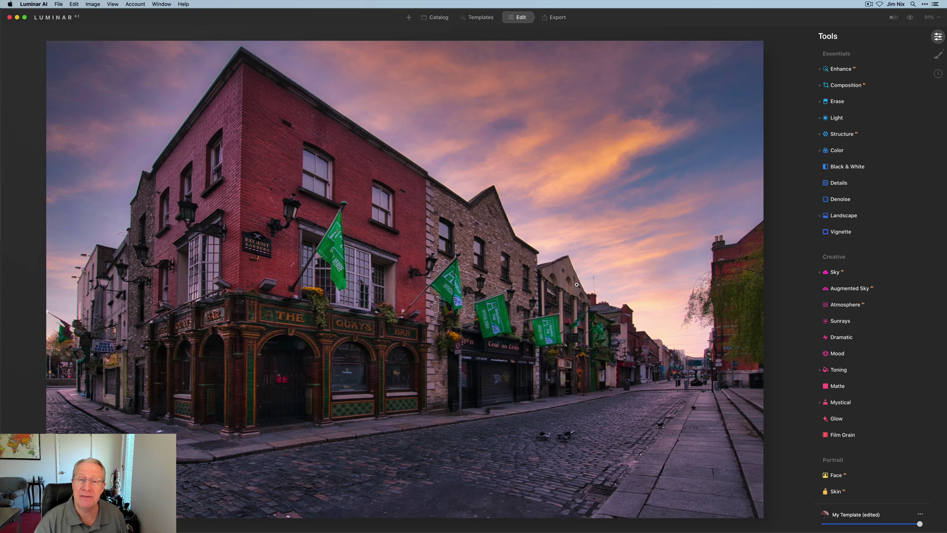